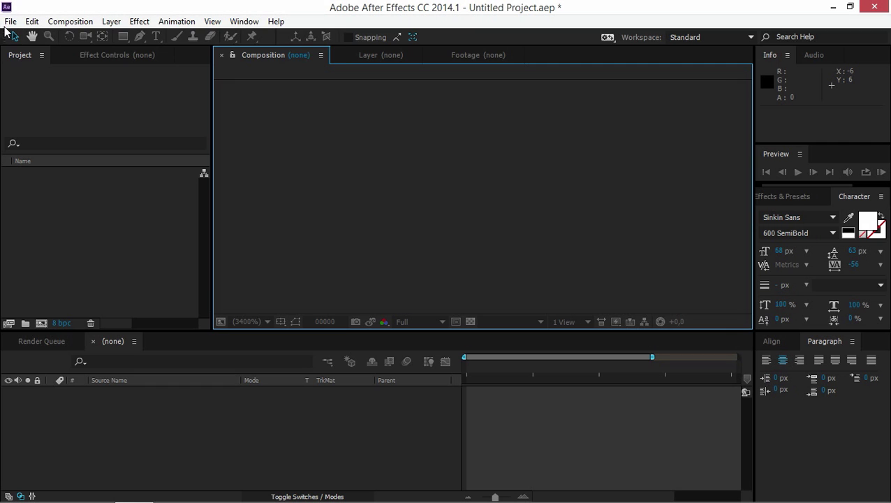
# Import "Animating an Illustrator Project.ai" as a Composition with footage dimensions set to Layer Size
pyautogui.click(11, 21)
pyautogui.moveTo(120, 173)
pyautogui.click(217, 174)
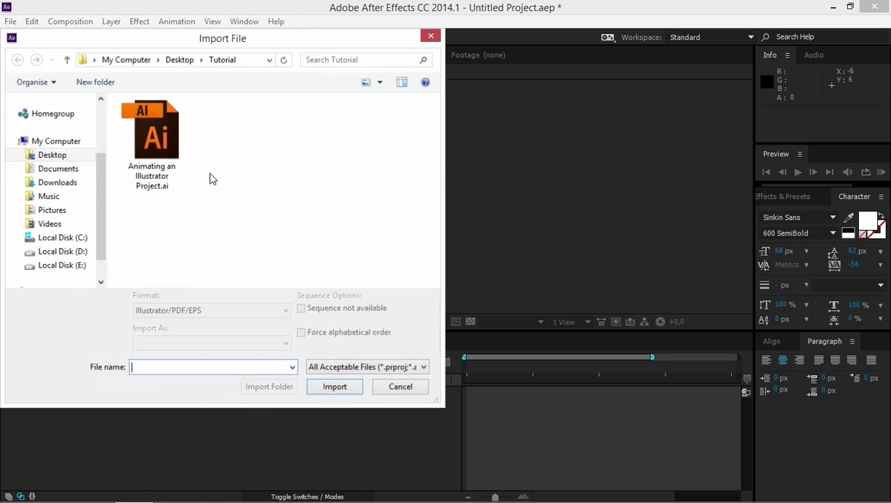
pyautogui.click(159, 141)
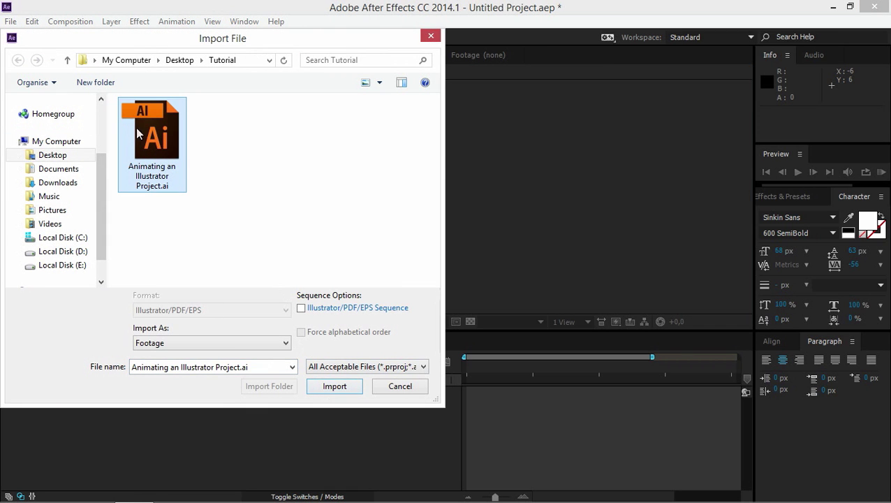
pyautogui.click(335, 387)
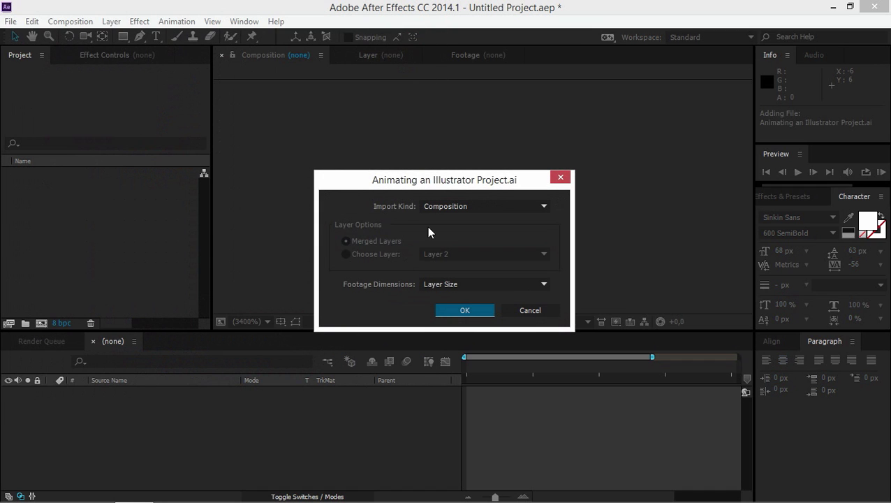
pyautogui.click(442, 217)
pyautogui.click(444, 213)
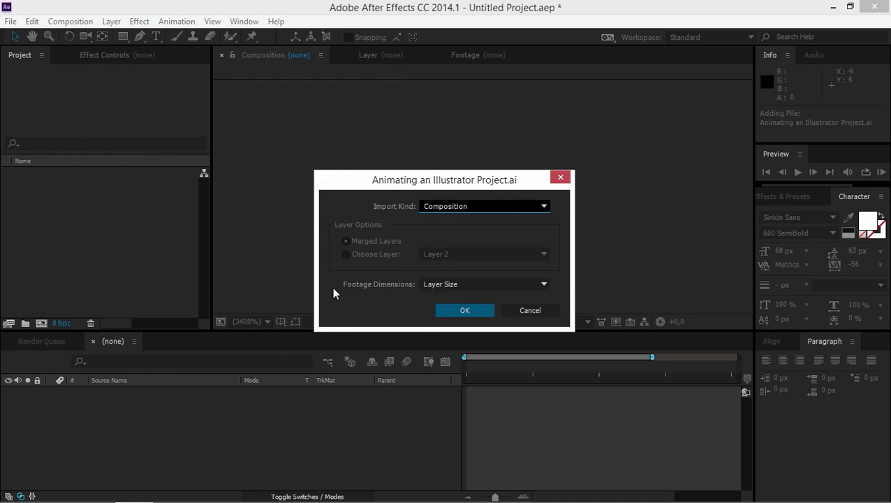
pyautogui.click(440, 284)
pyautogui.click(442, 302)
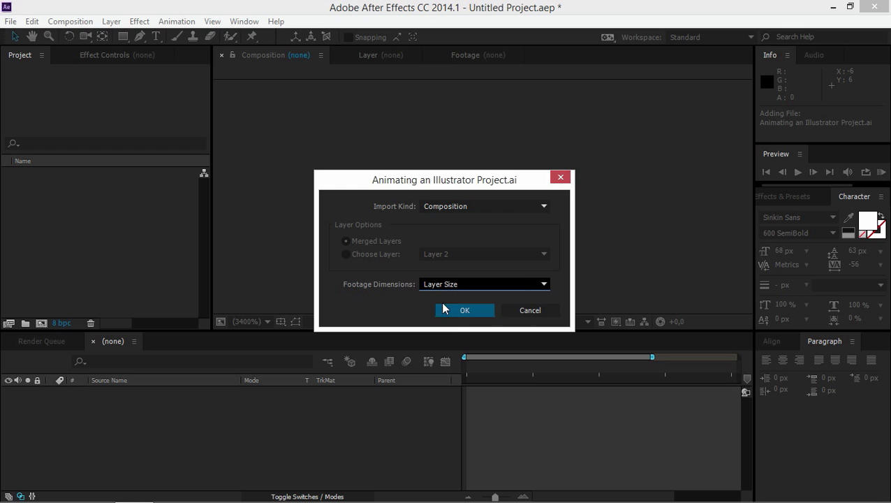
pyautogui.click(452, 312)
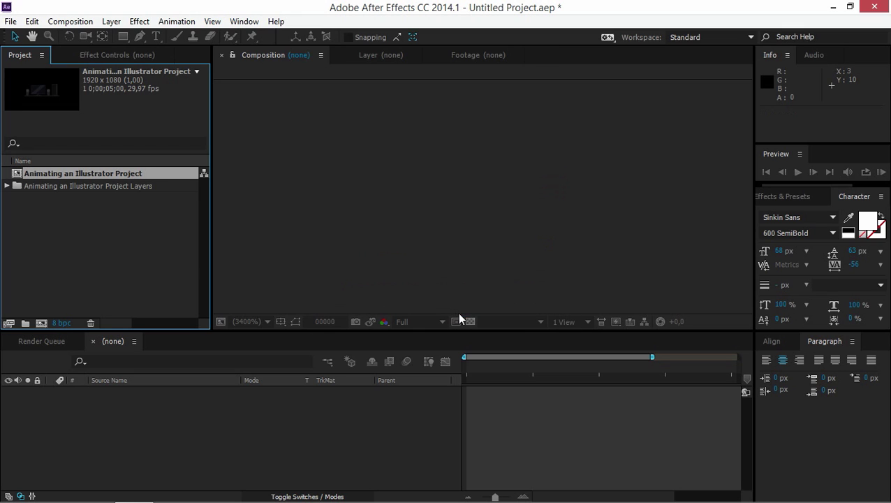
# Open the "Animating an Illustrator Project" composition, select all of its artwork layers in the viewer, and deselect them
pyautogui.doubleClick(73, 170)
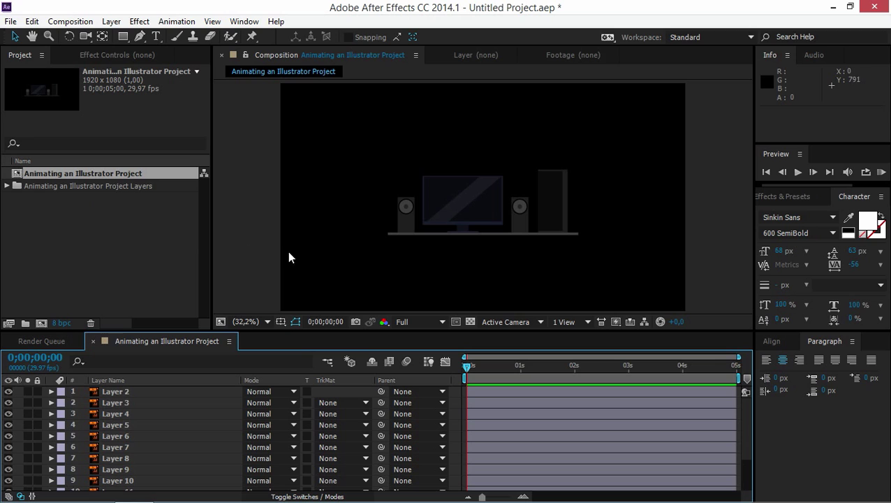
pyautogui.moveTo(320, 257); pyautogui.dragTo(631, 162)
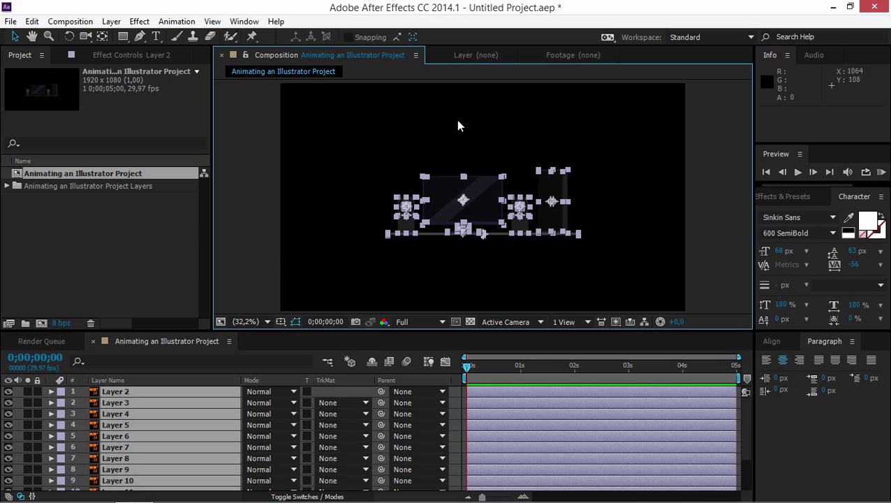
pyautogui.click(406, 139)
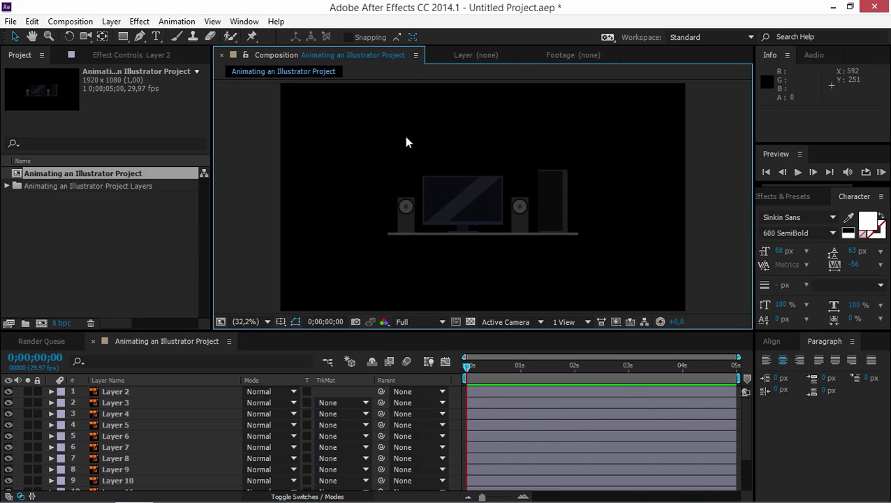
# Change the project's time display style from Timecode to Frames
pyautogui.rightClick(15, 60)
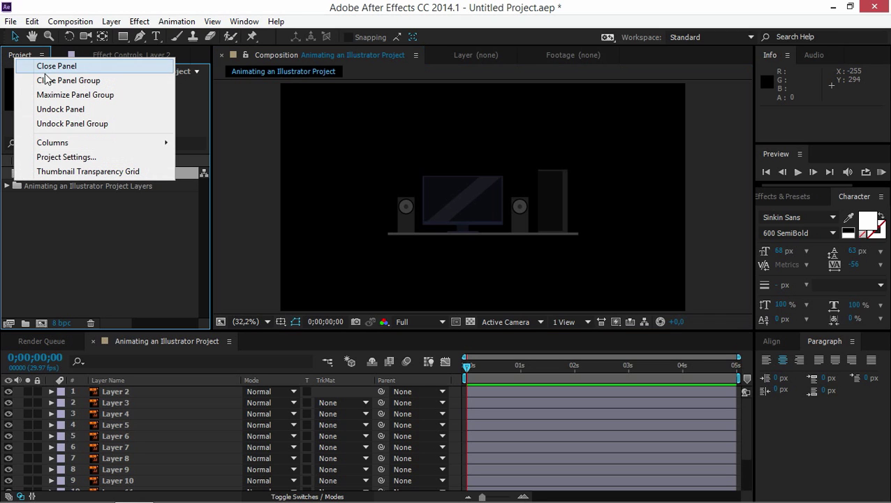
pyautogui.click(77, 159)
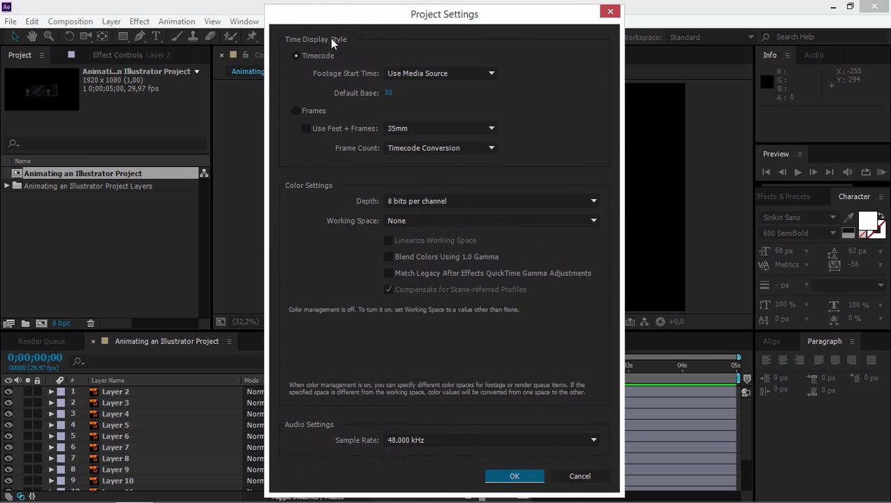
pyautogui.click(320, 111)
pyautogui.click(516, 476)
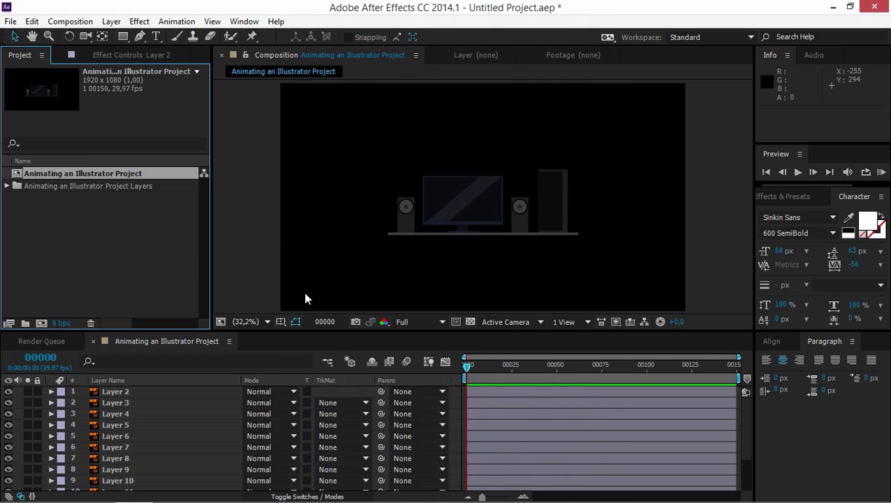
# Create a white 1920 x 1080 px solid named "BG" and place it beneath Layer 15 as the background
pyautogui.scroll(-3, 183, 406)
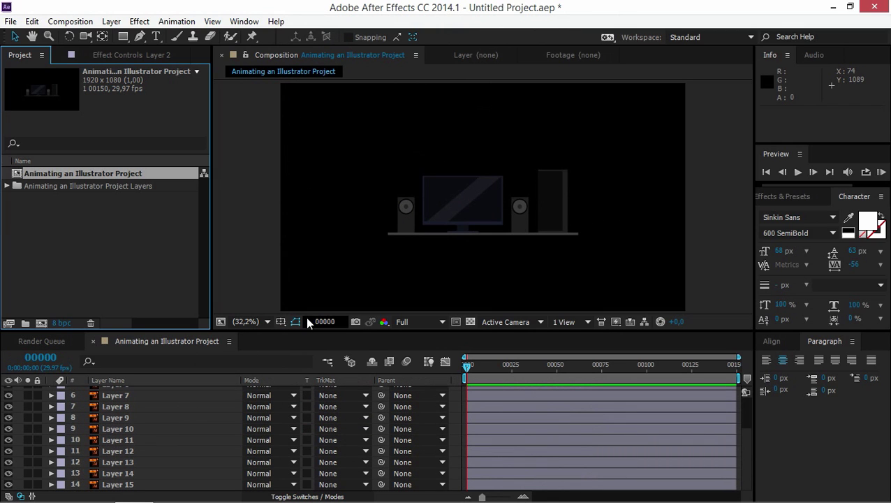
pyautogui.click(113, 21)
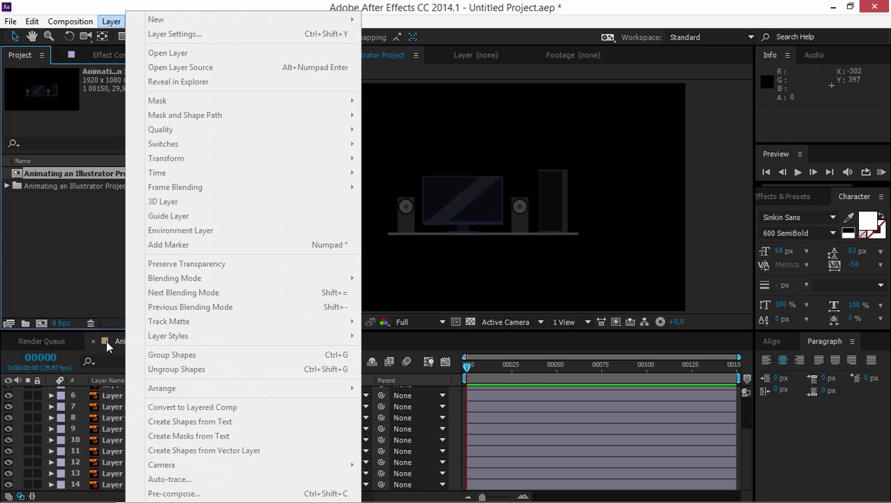
pyautogui.click(106, 339)
pyautogui.click(112, 21)
pyautogui.moveTo(317, 22)
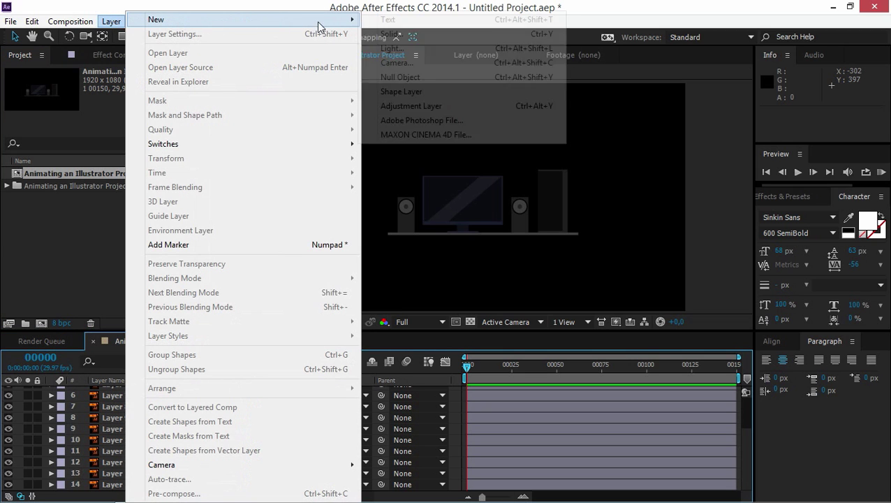
pyautogui.click(392, 34)
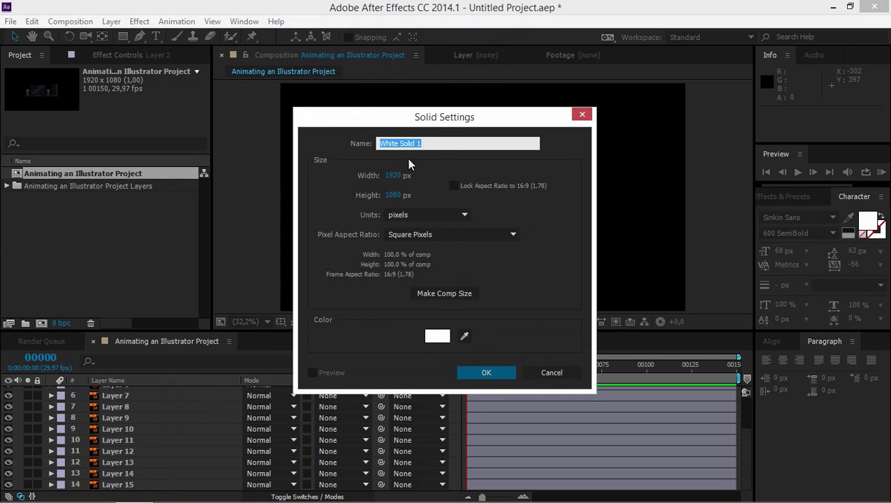
pyautogui.write('BG')
pyautogui.click(473, 374)
pyautogui.moveTo(145, 392); pyautogui.dragTo(146, 467)
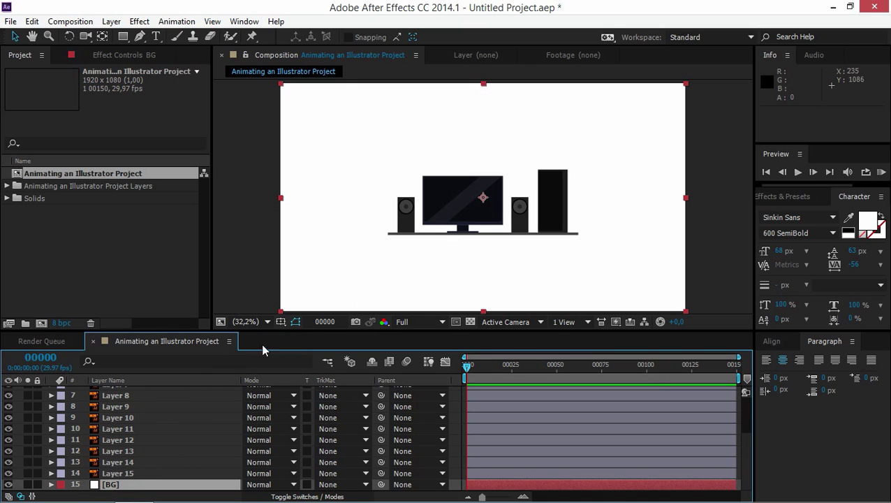
# At frame 0, unlink the scale proportions of Layer 15 (the shelf), set its horizontal scale to 0%, and start keyframing Scale
pyautogui.click(145, 473)
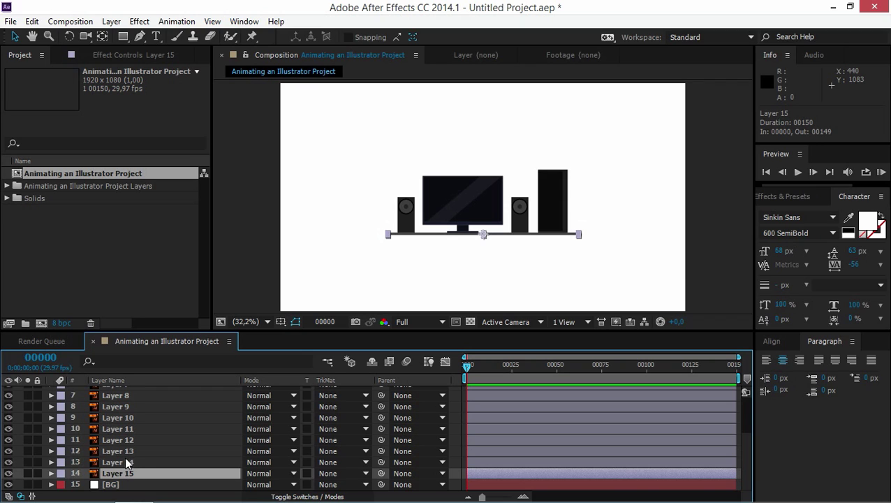
pyautogui.press('s')
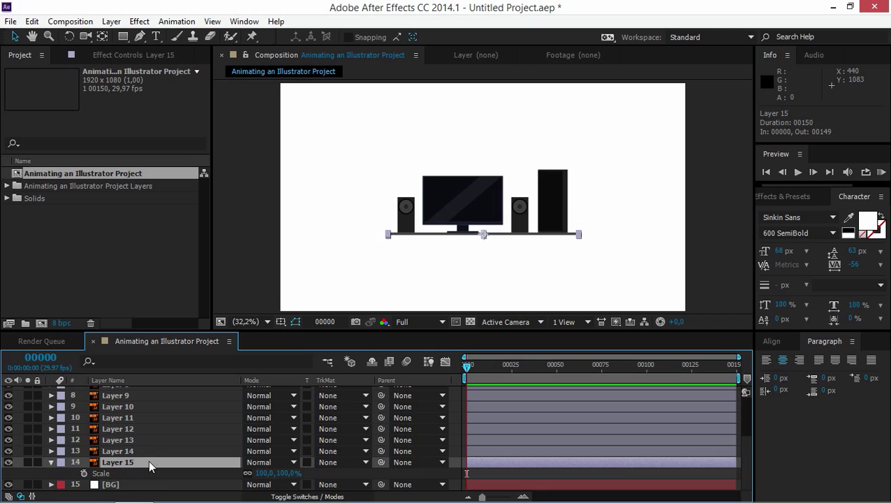
pyautogui.moveTo(259, 473)
pyautogui.mouseDown()
pyautogui.moveTo(230, 474)
pyautogui.moveTo(249, 476)
pyautogui.mouseUp()
pyautogui.click(262, 474)
pyautogui.write('0')
pyautogui.press('Return')
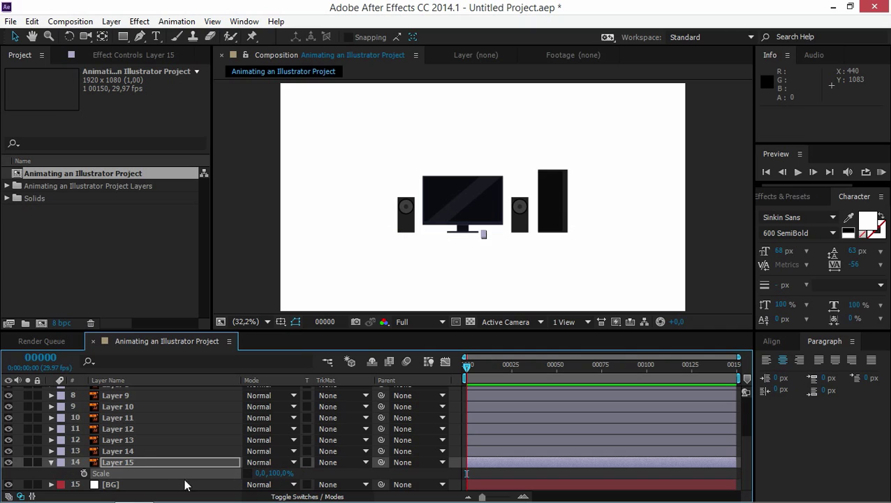
pyautogui.click(85, 473)
# Add a Scale keyframe on Layer 15 at frame 10 with the horizontal scale set to 110%
pyautogui.hotkey('shift', 'pagedown')
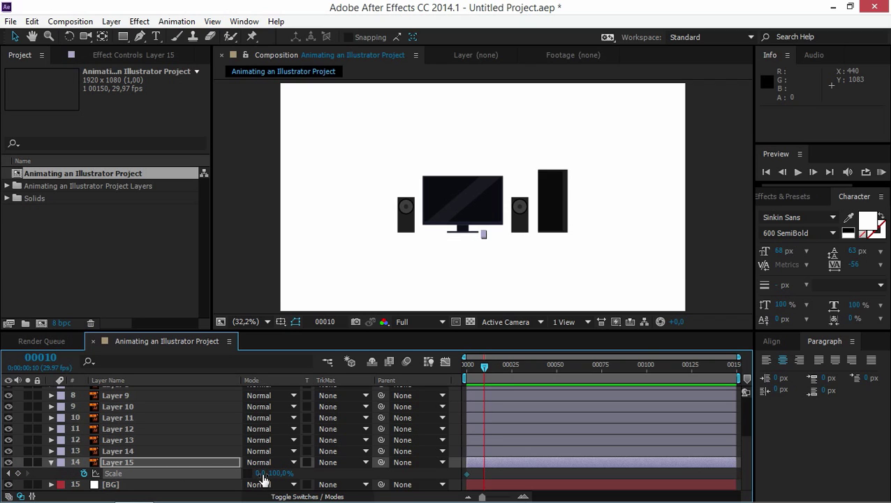
pyautogui.click(260, 473)
pyautogui.write('110')
pyautogui.press('Return')
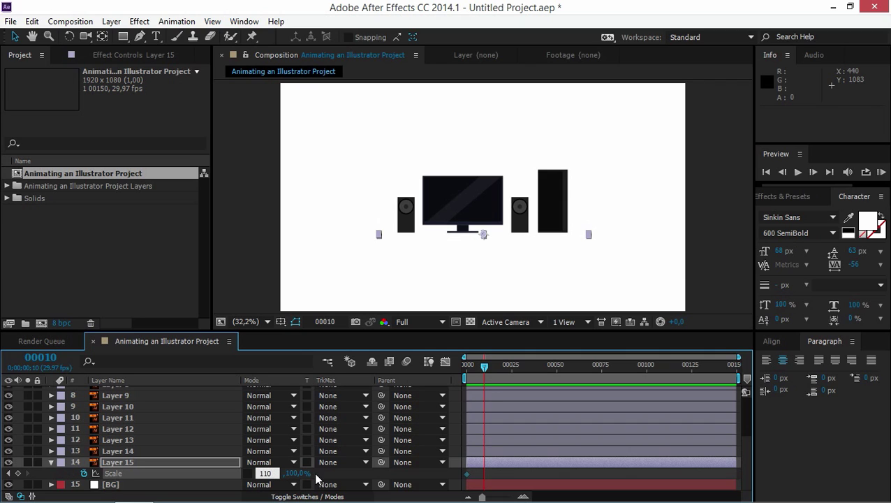
# Add a Scale keyframe on Layer 15 at frame 15 with the horizontal scale set to 100%
pyautogui.press('pagedown')
pyautogui.press('pagedown')
pyautogui.press('pagedown')
pyautogui.press('pagedown')
pyautogui.press('pagedown')
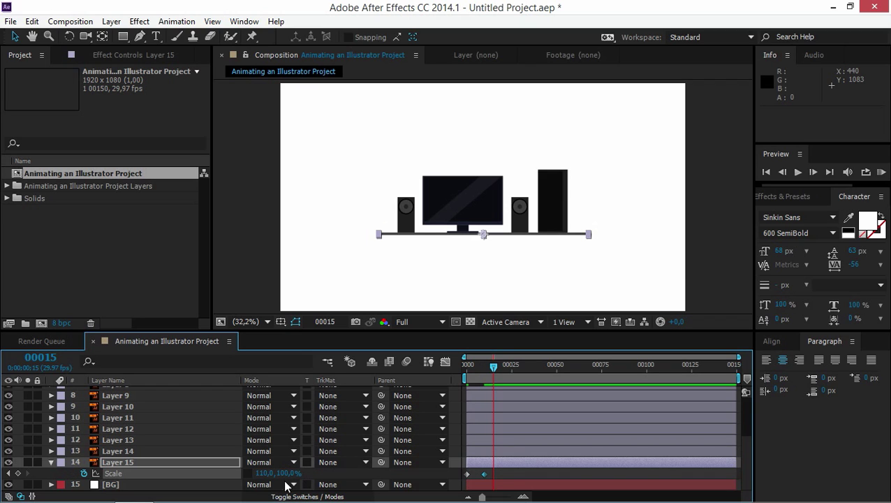
pyautogui.click(264, 473)
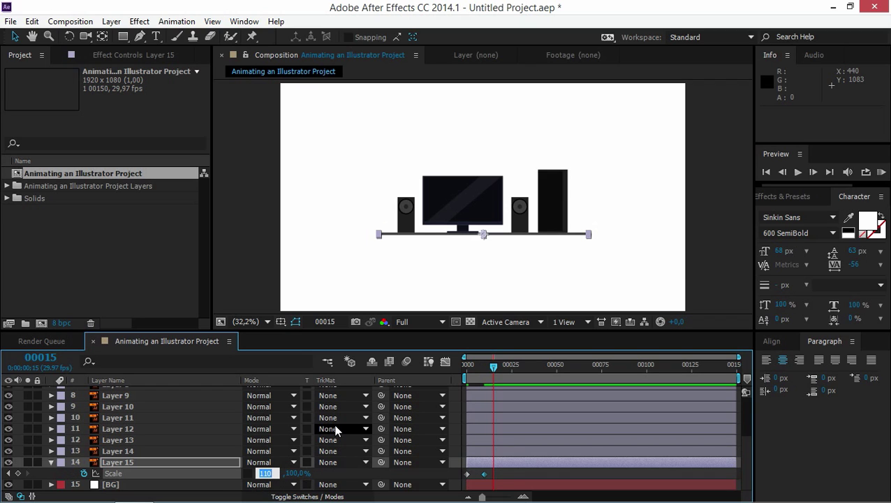
pyautogui.write('100')
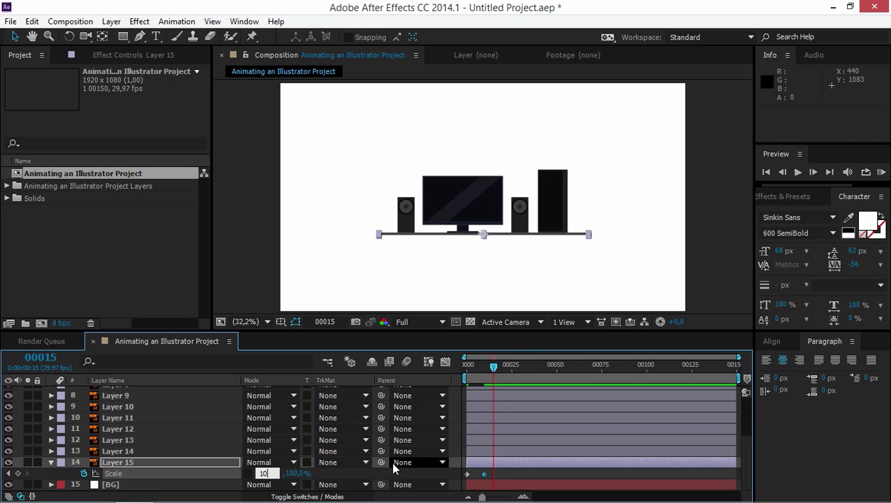
pyautogui.press('Return')
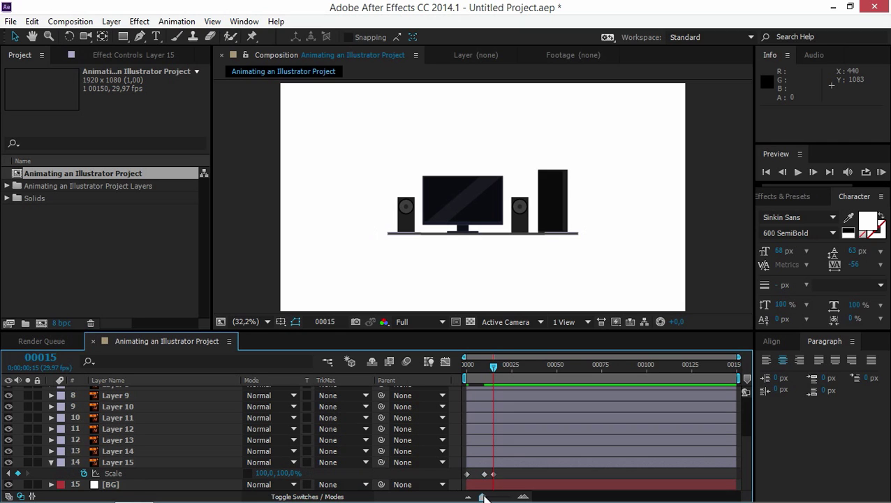
# Apply Easy Ease to all three Scale keyframes of Layer 15 and show their speed curve in the Graph Editor
pyautogui.moveTo(492, 495); pyautogui.dragTo(504, 497)
pyautogui.moveTo(606, 477); pyautogui.dragTo(461, 487)
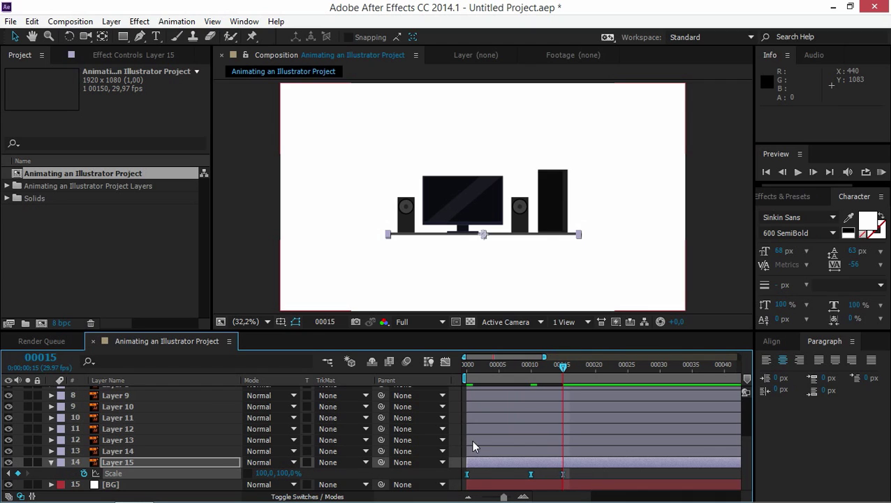
pyautogui.click(446, 362)
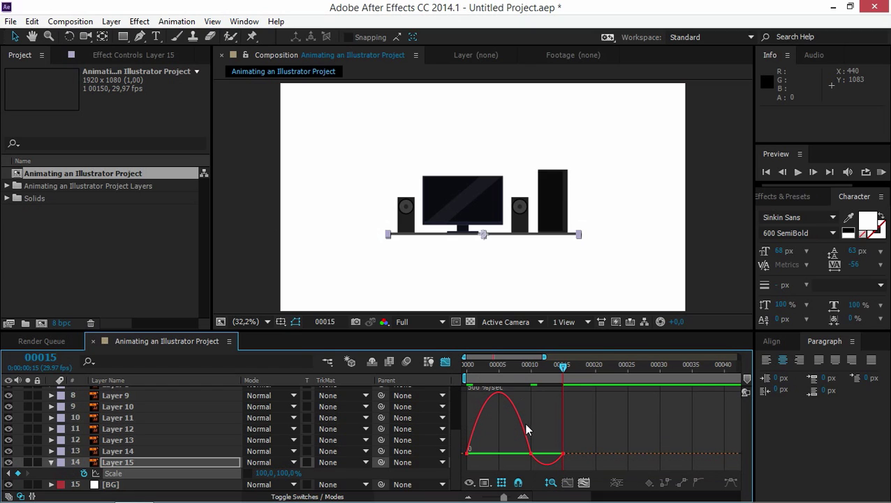
# Reshape Layer 15's Scale speed curve to peak at about 992 %/sec just before frame 10 and dip to about -309 %/sec right after it
pyautogui.moveTo(532, 456)
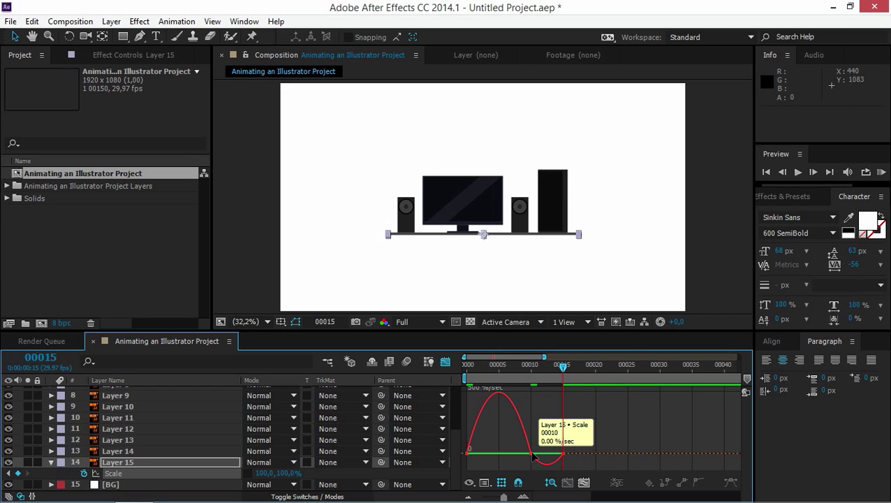
pyautogui.click(532, 456)
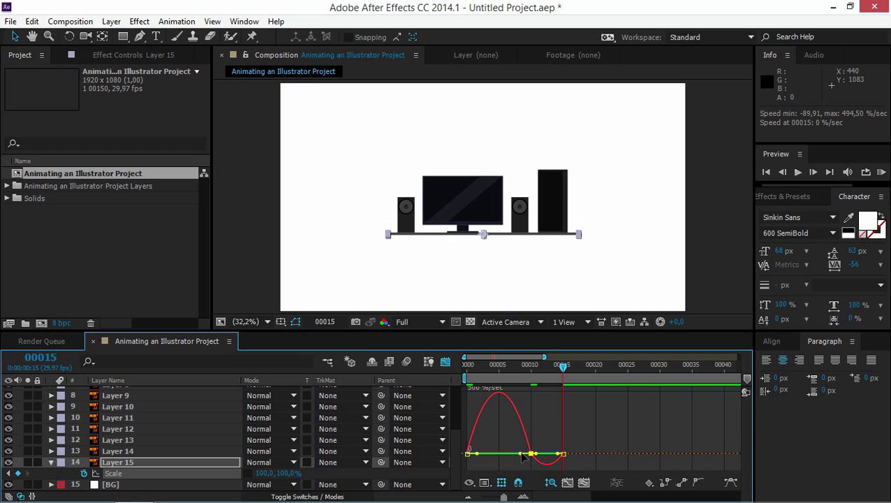
pyautogui.moveTo(521, 454); pyautogui.dragTo(495, 454)
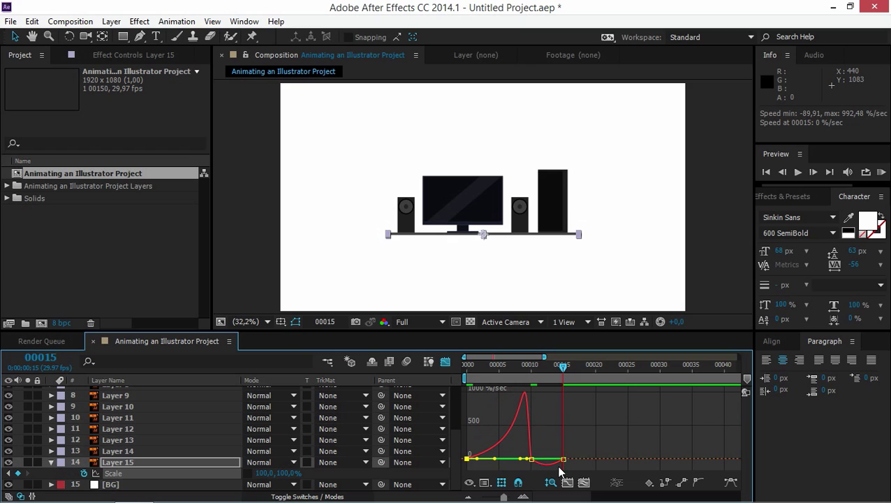
pyautogui.click(531, 459)
pyautogui.moveTo(535, 462); pyautogui.dragTo(550, 464)
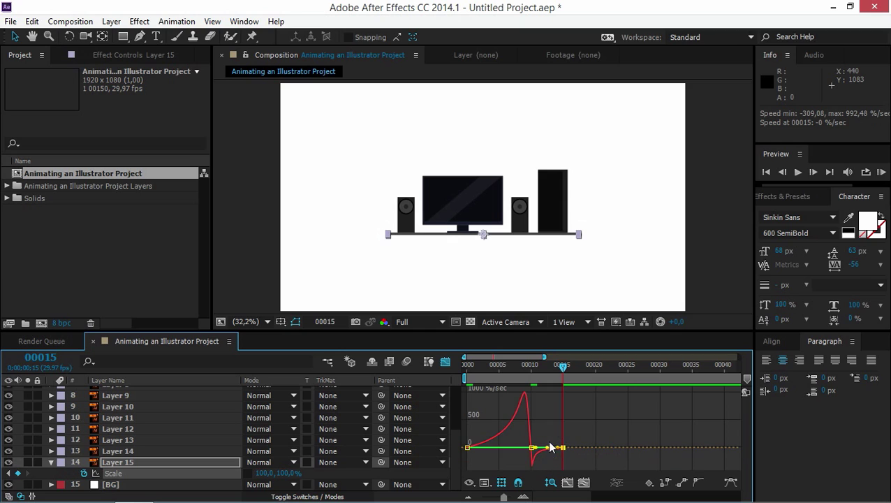
# Return to frame 0 and play a RAM preview of the shelf's scale animation
pyautogui.moveTo(556, 374); pyautogui.dragTo(466, 373)
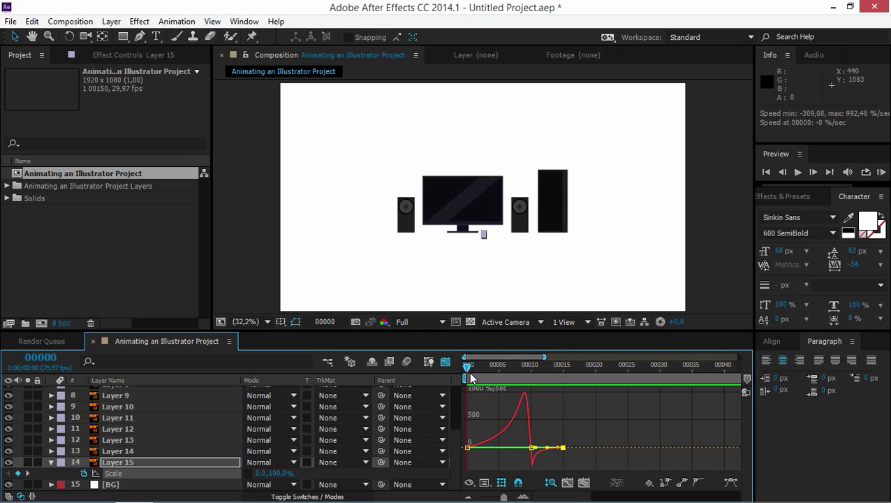
pyautogui.click(881, 175)
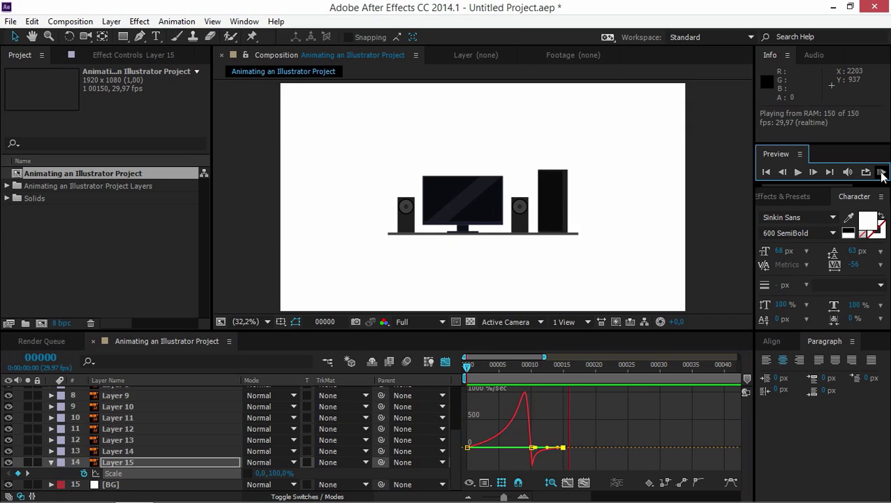
pyautogui.click(882, 175)
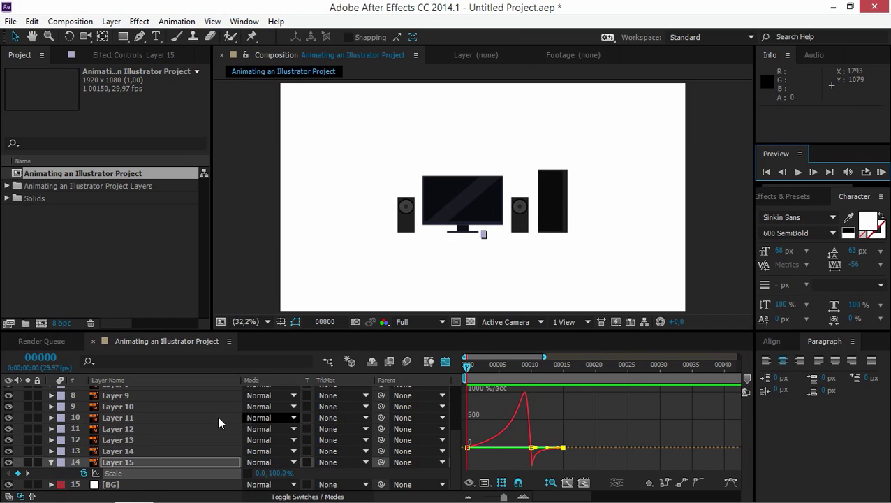
# Collapse Layer 15, return from the Graph Editor to the layer bars and select Layer 14, the PC tower's body
pyautogui.click(51, 461)
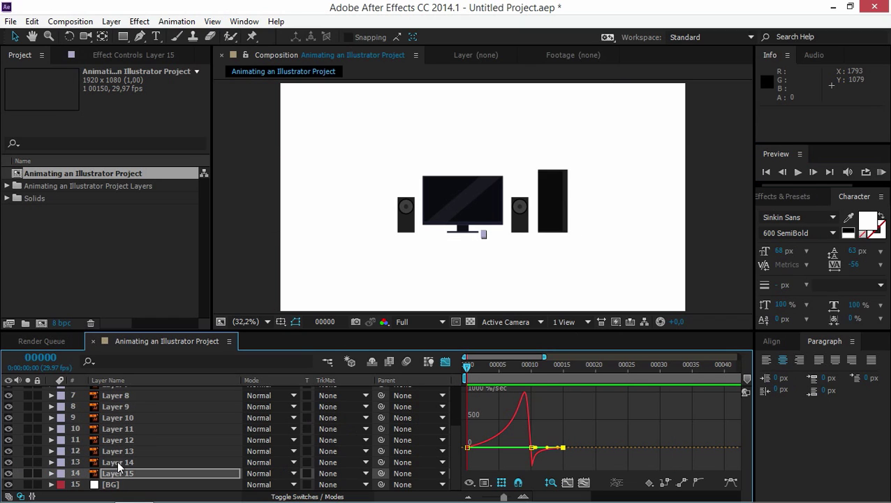
pyautogui.click(445, 361)
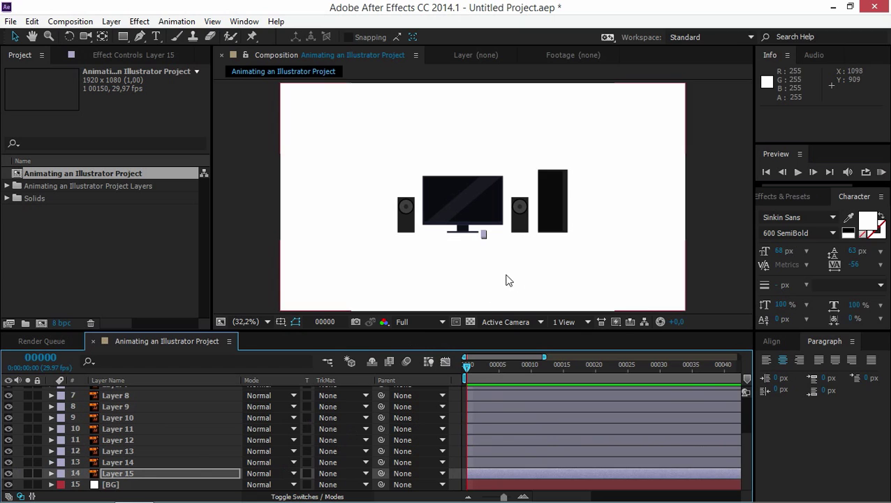
pyautogui.click(137, 464)
pyautogui.click(133, 452)
pyautogui.click(132, 462)
pyautogui.click(133, 454)
pyautogui.click(133, 463)
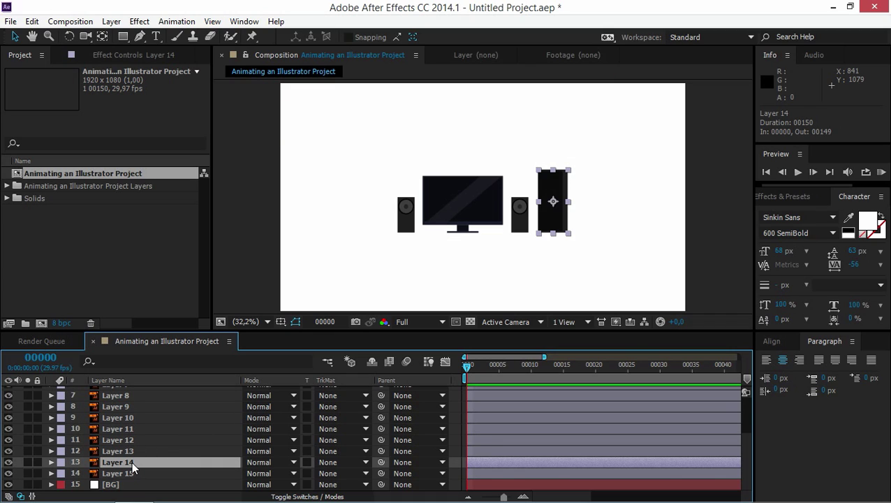
# Add a Scale keyframe on Layer 14 at frame 0 with the proportions unlinked and the vertical scale set to 0%
pyautogui.press('s')
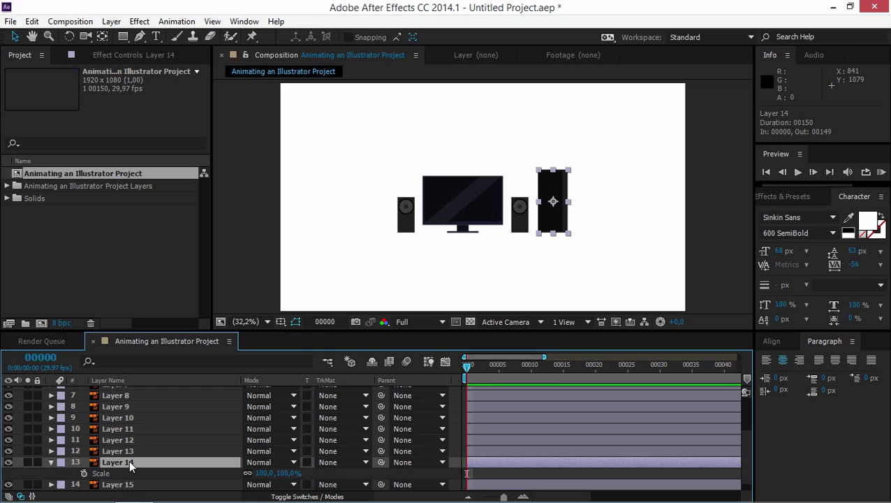
pyautogui.click(84, 473)
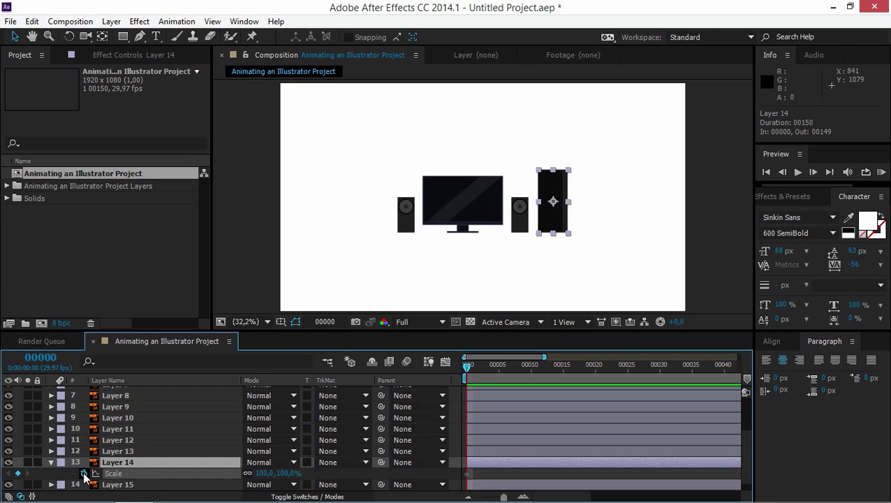
pyautogui.moveTo(285, 474); pyautogui.dragTo(278, 476)
pyautogui.click(284, 474)
pyautogui.write('0')
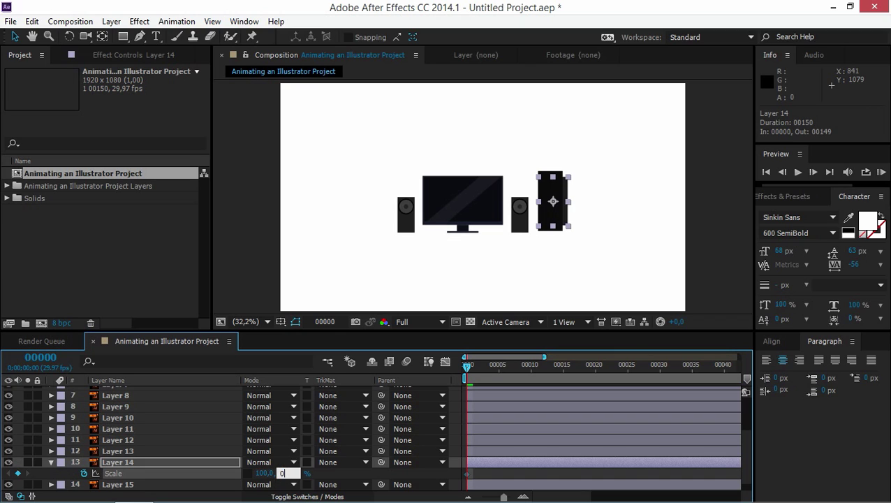
pyautogui.press('Return')
# Add a Scale keyframe on Layer 14 at frame 10 with the vertical scale set to 100%
pyautogui.hotkey('shift', 'pagedown')
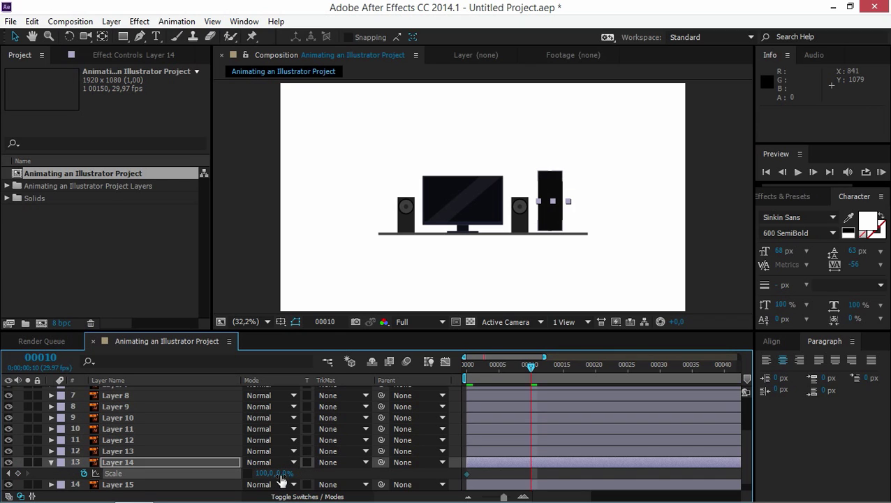
pyautogui.click(282, 473)
pyautogui.write('100')
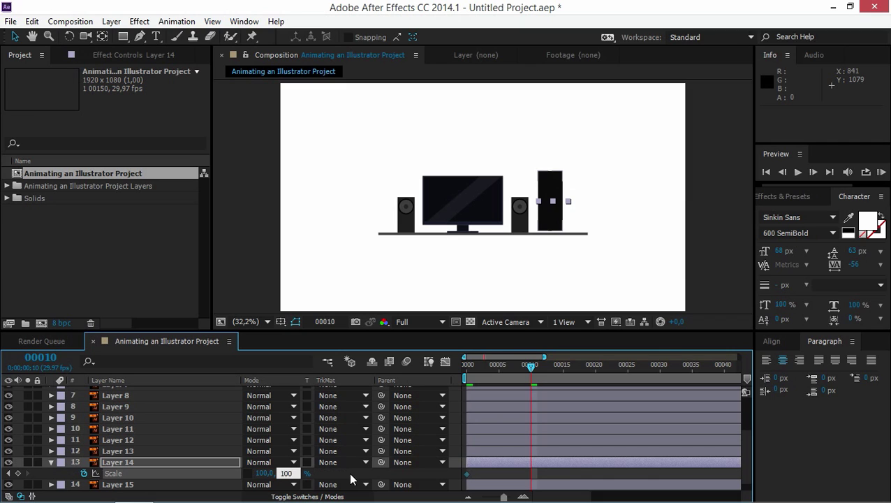
pyautogui.press('Return')
# Apply Easy Ease to both Scale keyframes of Layer 14 and show their speed curve in the Graph Editor
pyautogui.click(529, 474)
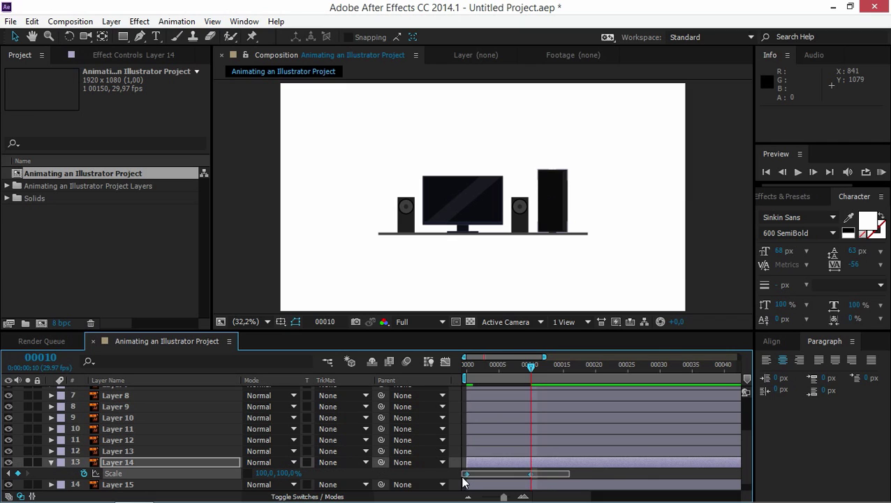
pyautogui.click(466, 474)
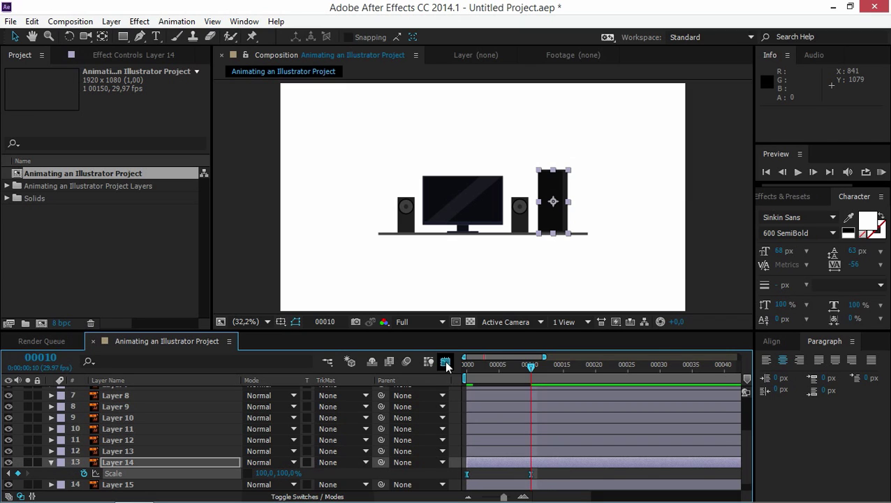
pyautogui.click(445, 361)
# Reshape Layer 14's Scale speed curve to peak at about 877 %/sec just after the start, and return to frame 0
pyautogui.click(531, 464)
pyautogui.click(472, 466)
pyautogui.moveTo(478, 466); pyautogui.dragTo(499, 467)
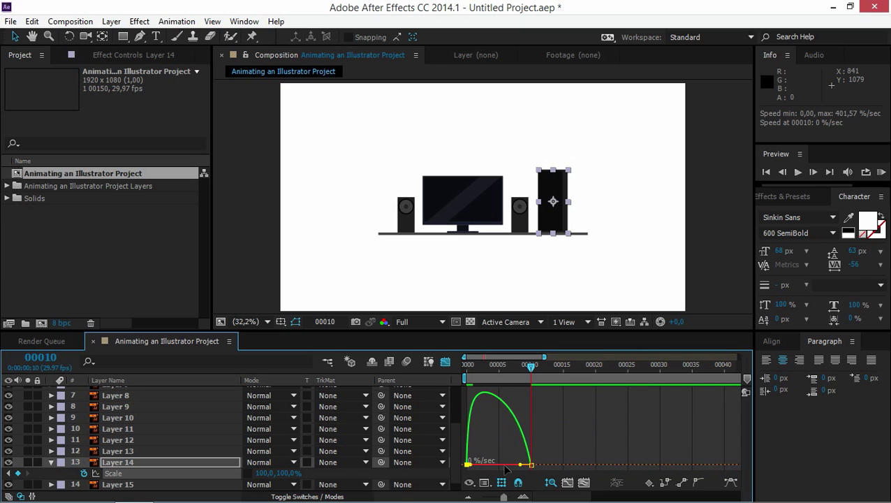
pyautogui.click(520, 465)
pyautogui.moveTo(520, 466); pyautogui.dragTo(501, 437)
pyautogui.moveTo(475, 373)
pyautogui.mouseDown()
pyautogui.moveTo(525, 383)
pyautogui.moveTo(467, 384)
pyautogui.mouseUp()
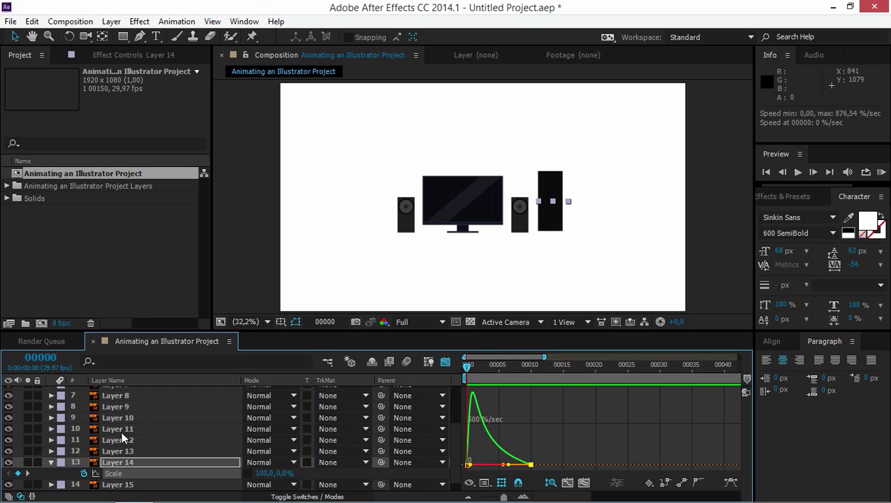
# Leave the Graph Editor and add a Scale keyframe on Layer 13 at frame 0 with the unlinked vertical scale set to 0%
pyautogui.click(51, 464)
pyautogui.click(116, 451)
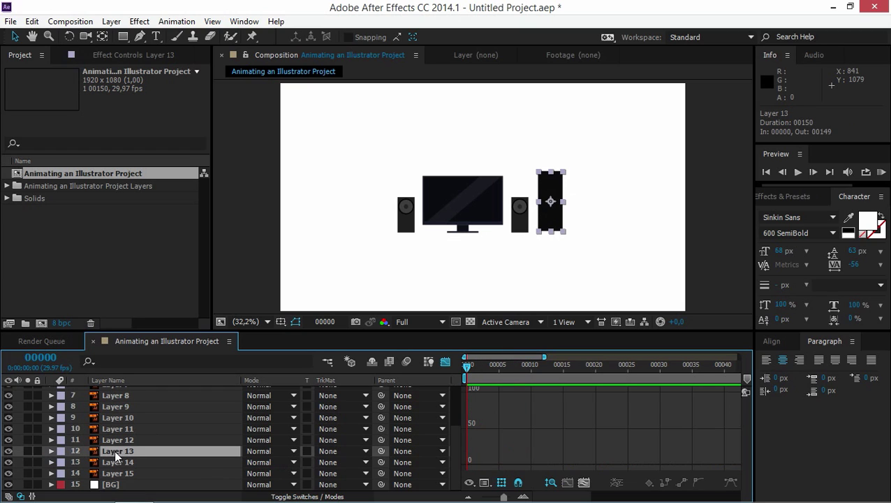
pyautogui.click(445, 363)
pyautogui.press('s')
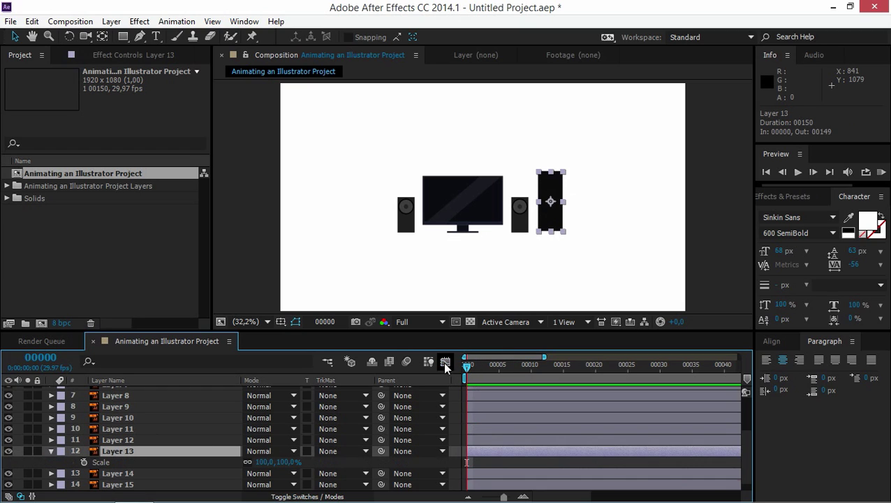
pyautogui.click(84, 462)
pyautogui.click(248, 463)
pyautogui.click(287, 463)
pyautogui.write('0')
pyautogui.click(338, 466)
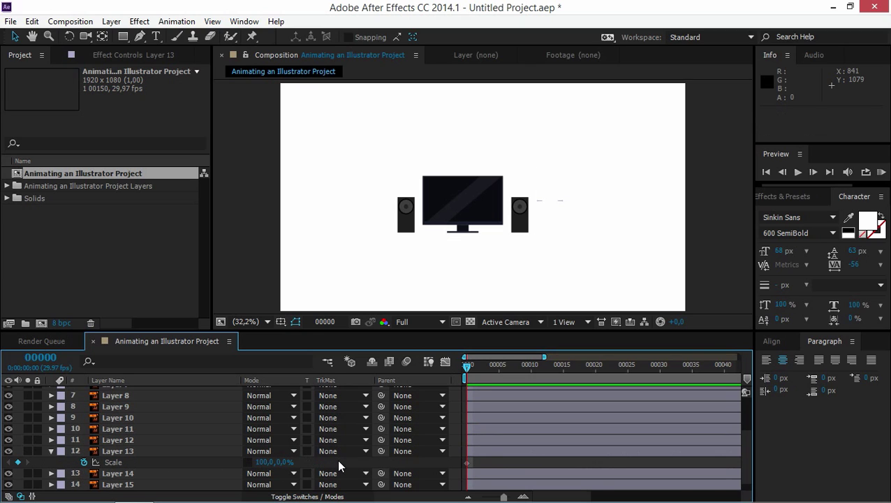
# Add a Scale keyframe on Layer 13 at frame 10 with vertical scale 100% and apply Easy Ease to both keyframes
pyautogui.hotkey('shift', 'pagedown')
pyautogui.click(282, 463)
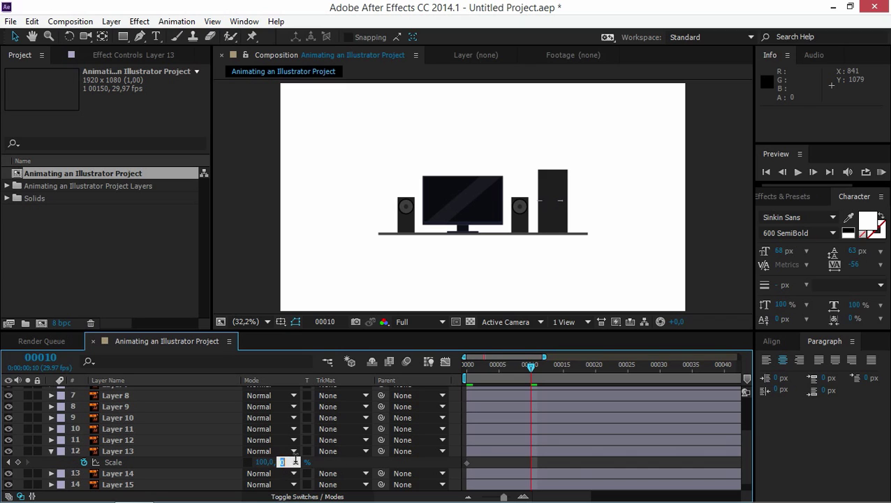
pyautogui.write('1')
pyautogui.press('Return')
pyautogui.moveTo(548, 456); pyautogui.dragTo(457, 466)
# Shift Layer 13 to start at frame 2 and play a RAM preview from frame 0
pyautogui.moveTo(510, 454); pyautogui.dragTo(525, 455)
pyautogui.moveTo(531, 368); pyautogui.dragTo(467, 366)
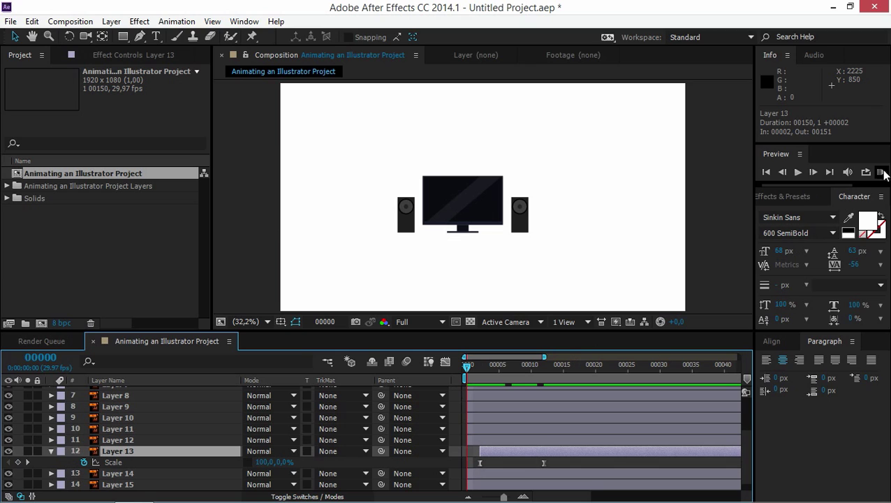
pyautogui.click(884, 173)
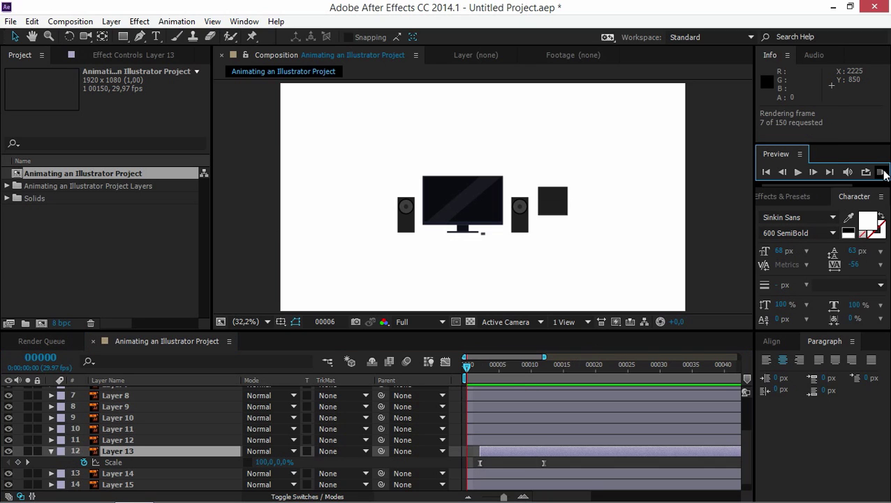
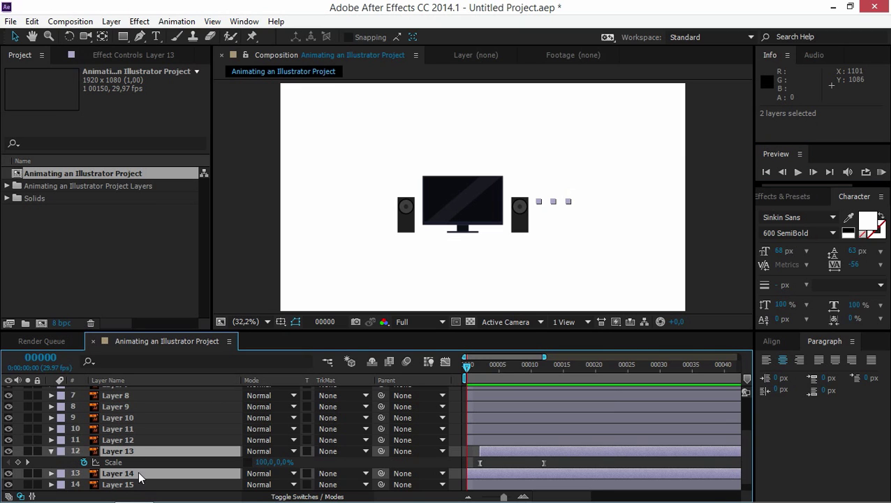
# Pre-compose Layers 13 and 14 into a composition named PC and return to the refreshed main composition
pyautogui.rightClick(137, 474)
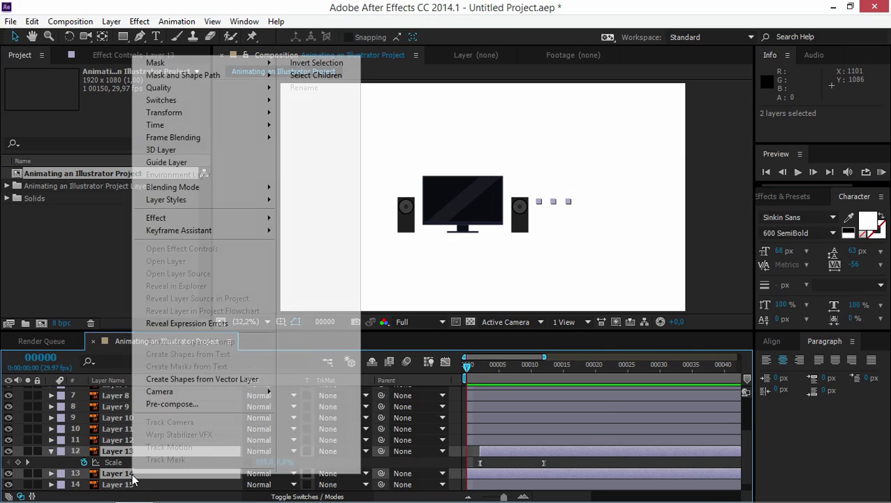
pyautogui.click(154, 405)
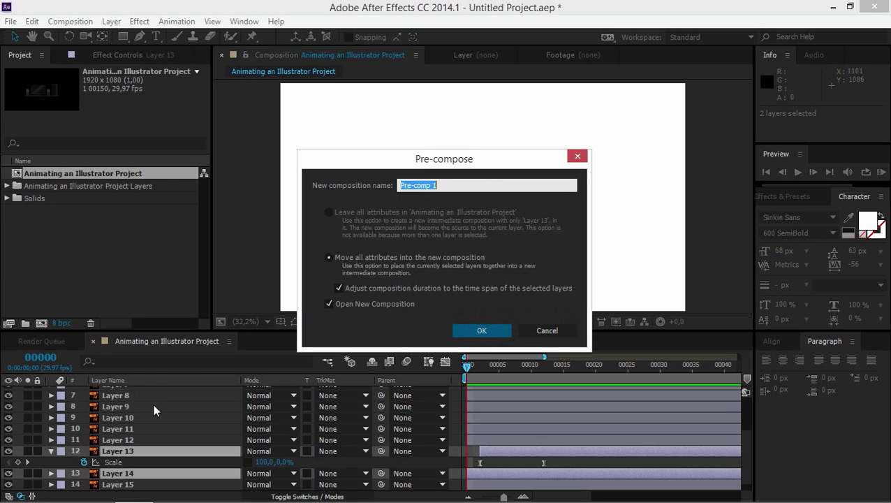
pyautogui.write('PC')
pyautogui.click(480, 330)
pyautogui.click(149, 339)
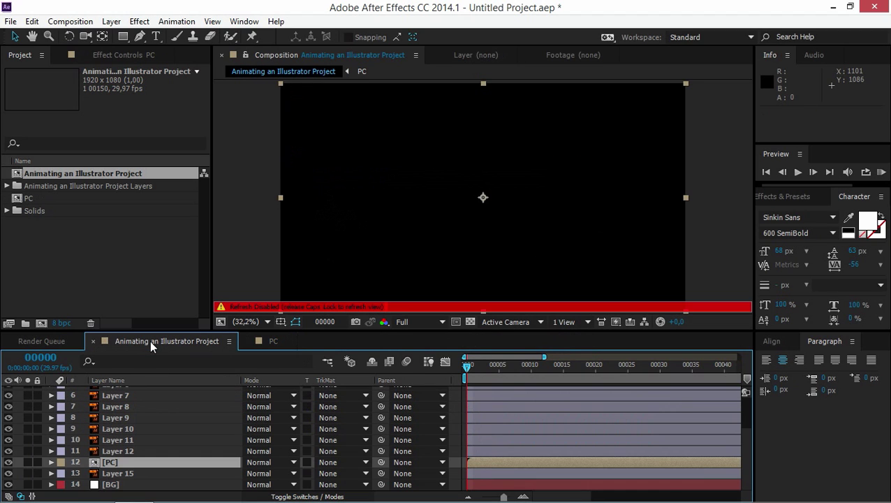
pyautogui.press('capslock')
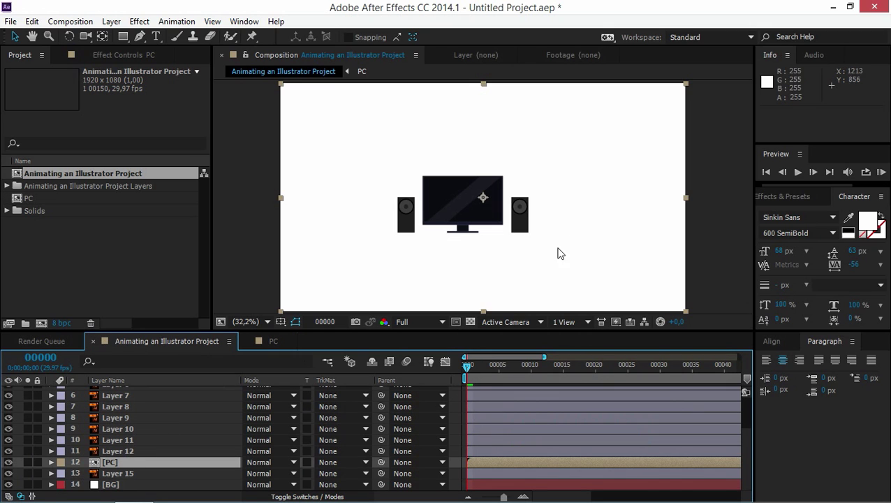
# Check which parts of the right speaker Layers 10 to 12 contain, ending with Layer 12, the speaker's body, selected
pyautogui.click(131, 452)
pyautogui.click(129, 441)
pyautogui.click(129, 429)
pyautogui.click(132, 452)
pyautogui.click(132, 440)
pyautogui.click(135, 431)
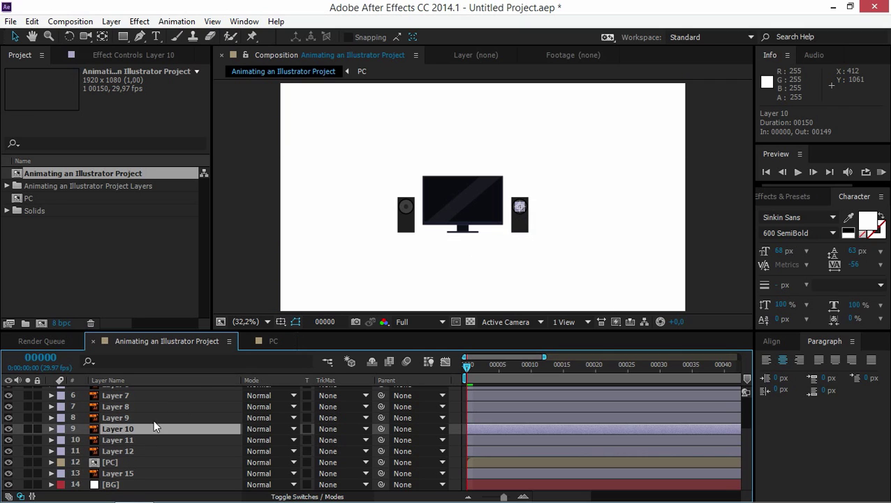
pyautogui.keyDown('shift'); pyautogui.click(123, 452); pyautogui.keyUp('shift')
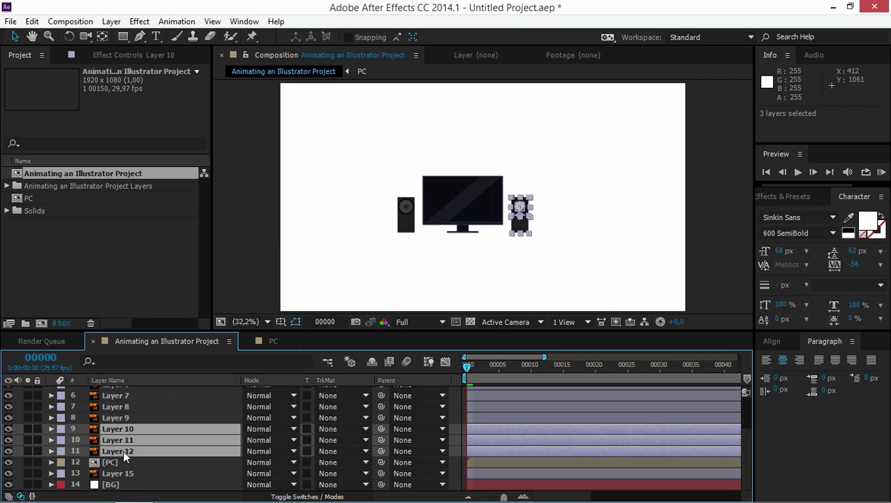
pyautogui.click(126, 462)
pyautogui.click(131, 452)
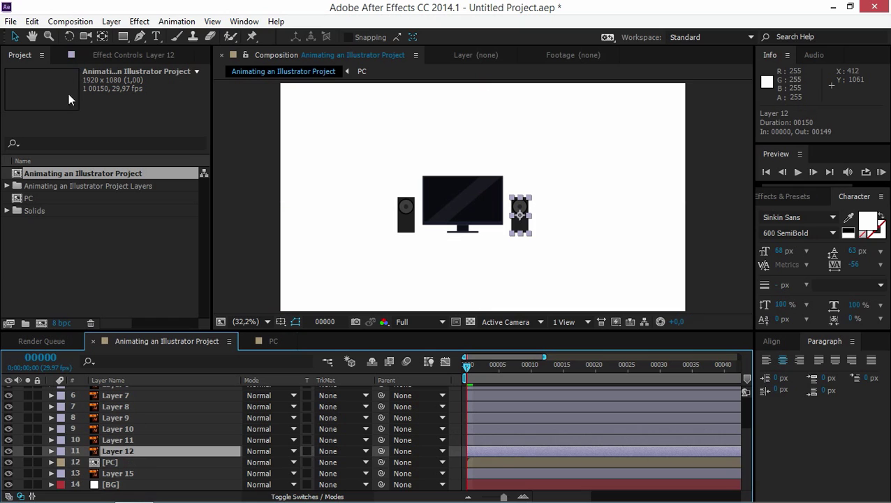
# Move Layer 12's anchor point to the middle of the speaker body's upper edge with the Pan Behind tool
pyautogui.click(31, 37)
pyautogui.scroll(1, 545, 243)
pyautogui.moveTo(544, 242); pyautogui.dragTo(527, 233)
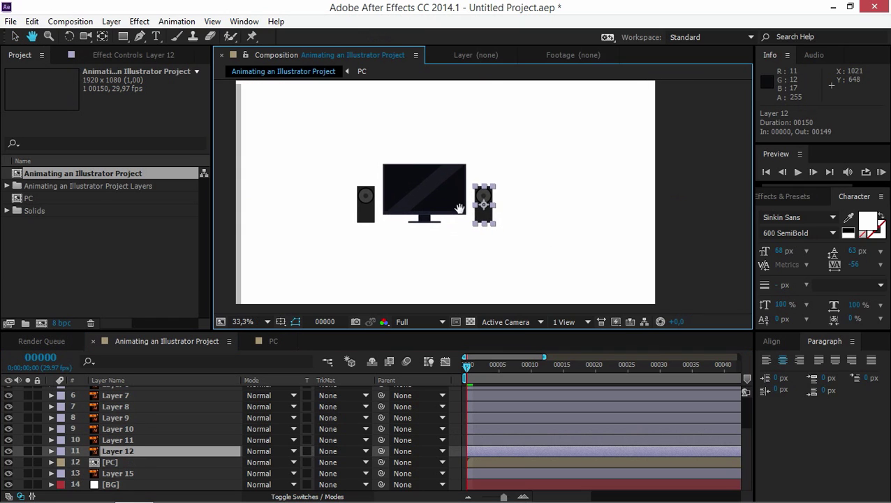
pyautogui.press('/')
pyautogui.moveTo(481, 218); pyautogui.dragTo(482, 208)
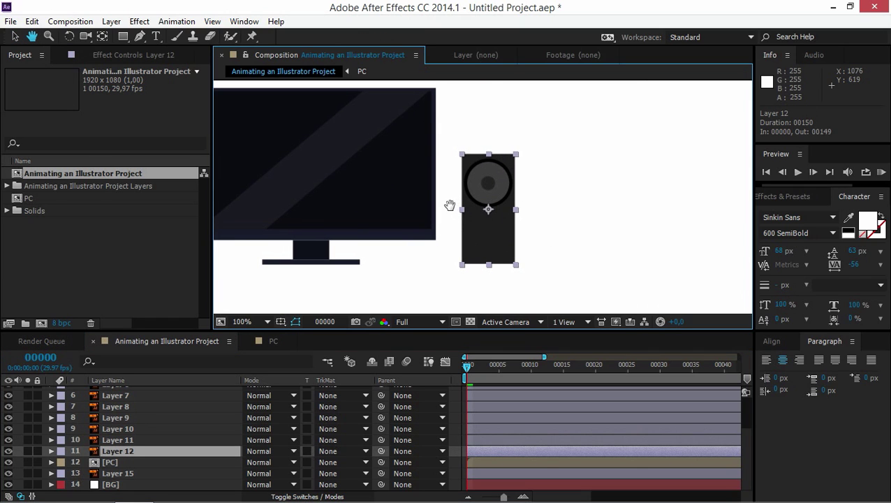
pyautogui.click(101, 36)
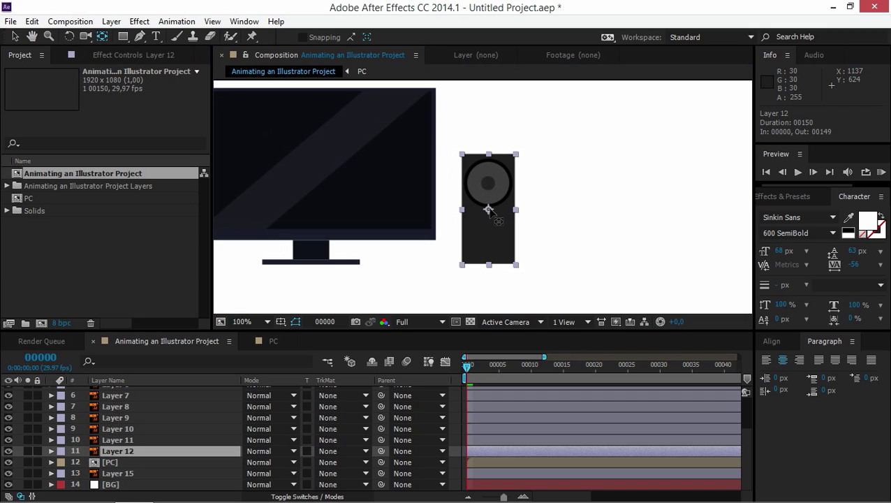
pyautogui.moveTo(490, 209); pyautogui.dragTo(491, 156)
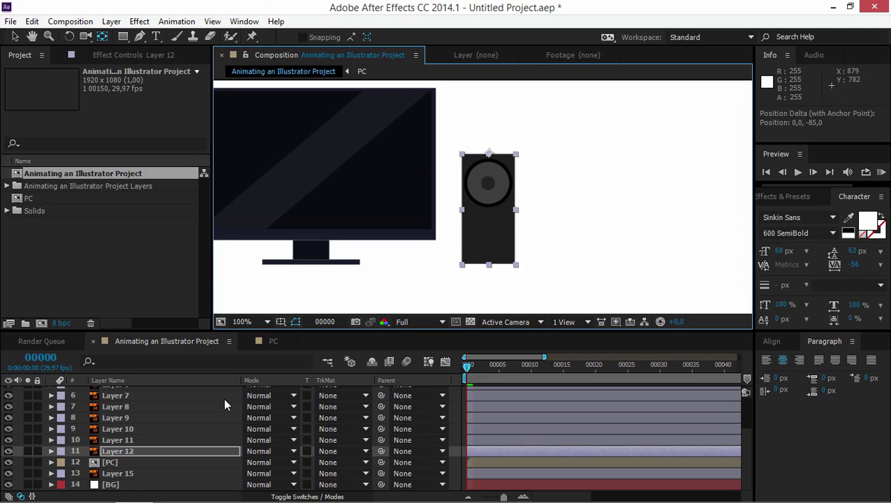
# Add a Scale keyframe on Layer 12 at frame 0 with the proportions unlinked and the vertical scale set to 0%
pyautogui.press('s')
pyautogui.click(82, 462)
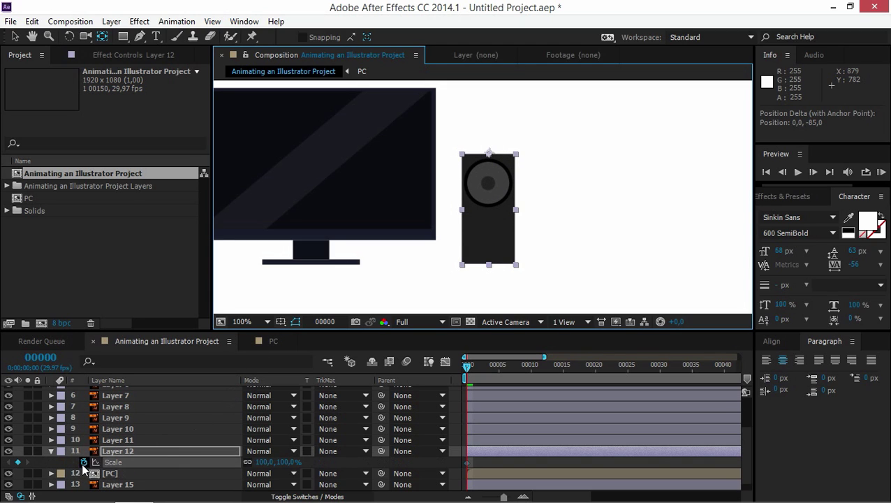
pyautogui.click(284, 462)
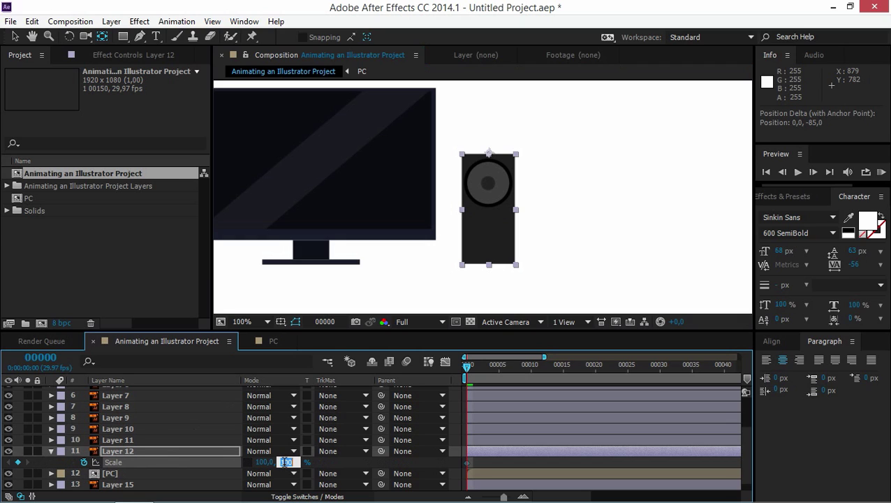
pyautogui.write('0')
pyautogui.press('Return')
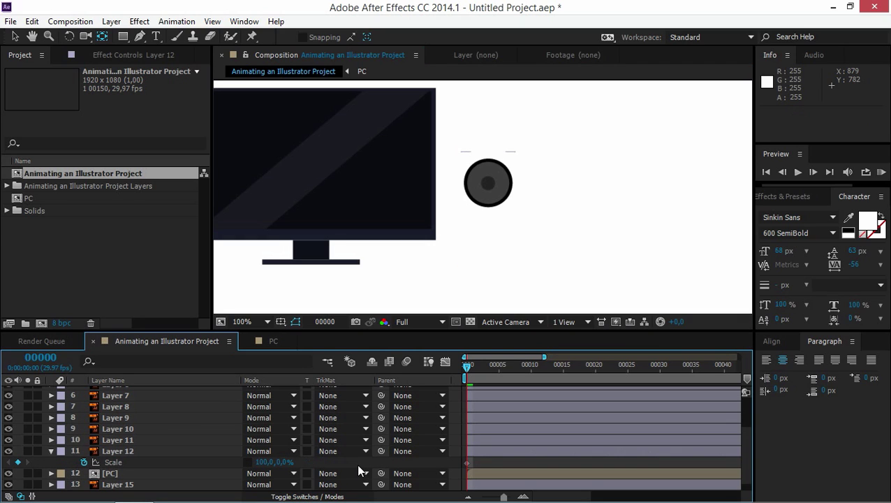
# Add a Scale keyframe on Layer 12 at frame 10 with the vertical scale set to 100%
pyautogui.hotkey('shift', 'pagedown')
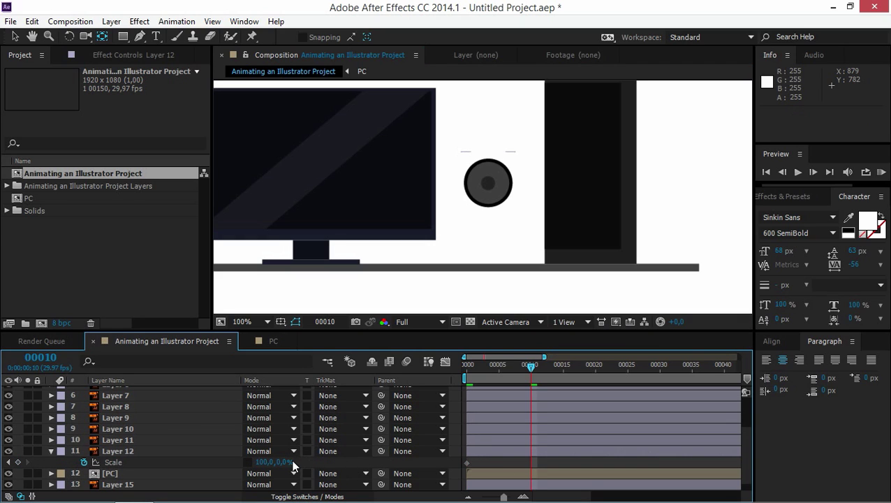
pyautogui.click(284, 463)
pyautogui.write('100')
pyautogui.press('Return')
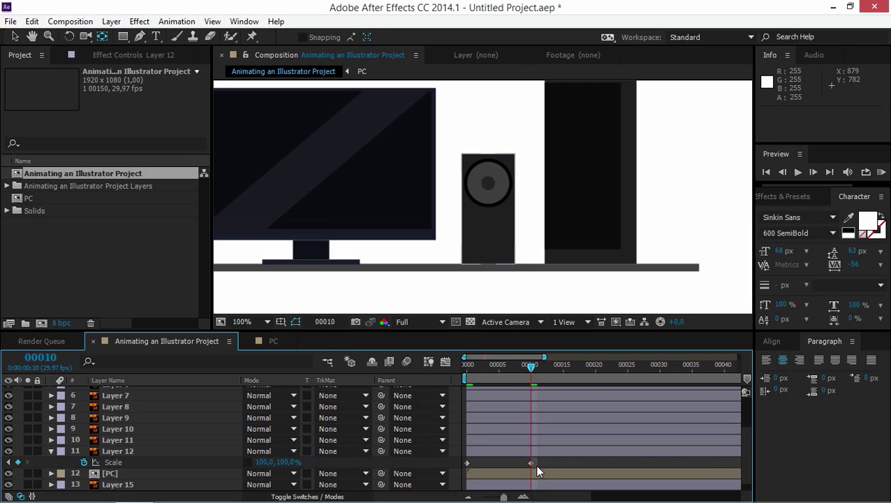
# Ease Layer 12's two Scale keyframes and reshape their speed graph so the growth peaks early and slows towards frame 10
pyautogui.moveTo(498, 465); pyautogui.dragTo(459, 467)
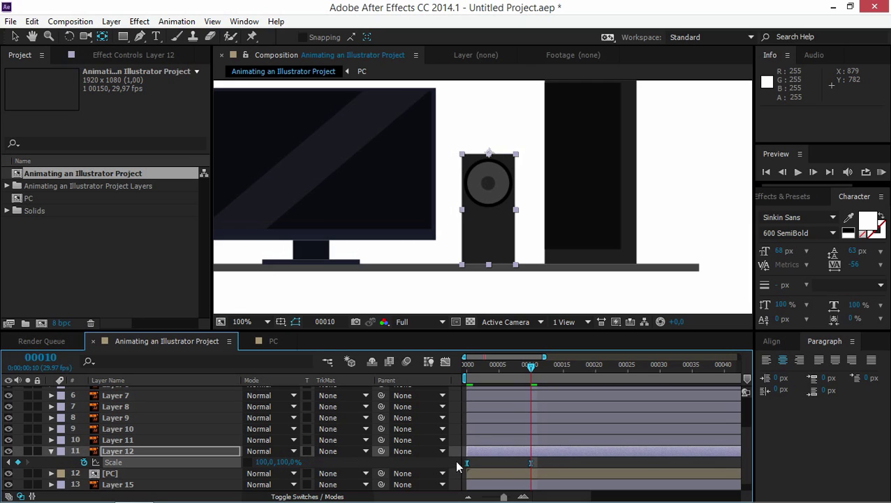
pyautogui.click(445, 362)
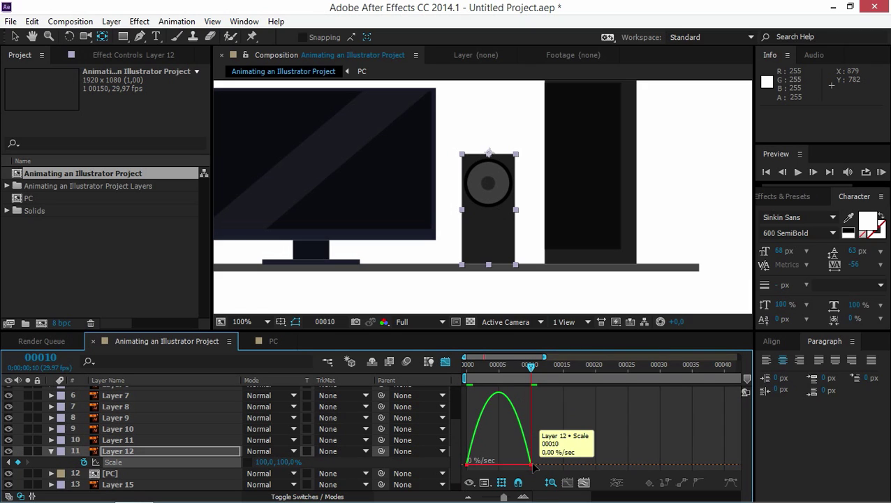
pyautogui.moveTo(519, 465); pyautogui.dragTo(474, 468)
pyautogui.moveTo(470, 370); pyautogui.dragTo(506, 392)
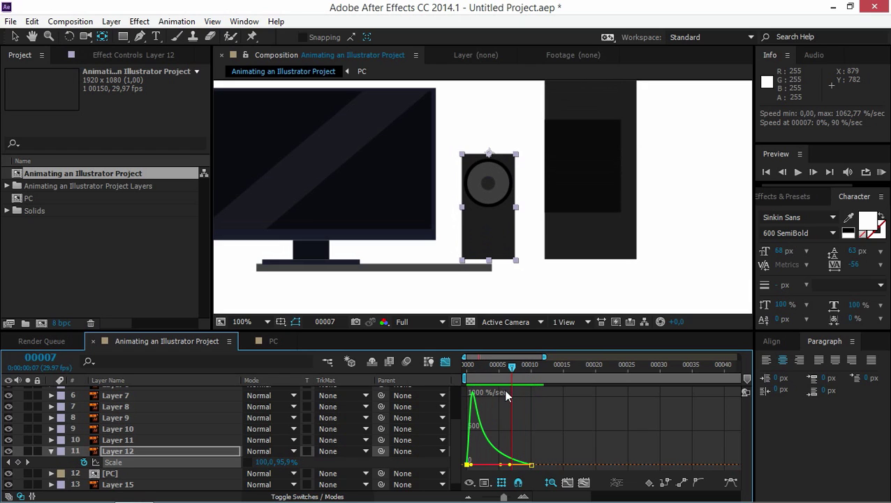
pyautogui.click(445, 361)
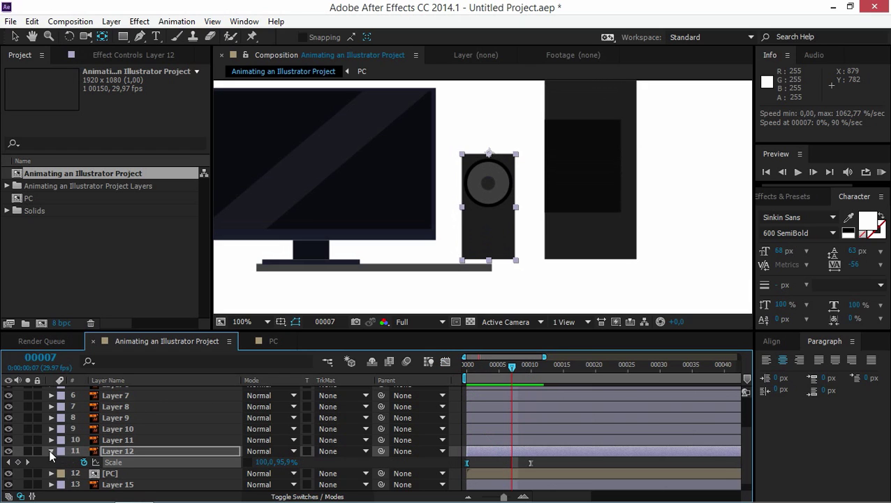
pyautogui.click(49, 450)
# Parent Layer 10, the speaker's inner circle, to Layer 11, the larger circle around it
pyautogui.click(115, 438)
pyautogui.click(120, 428)
pyautogui.click(120, 436)
pyautogui.click(123, 427)
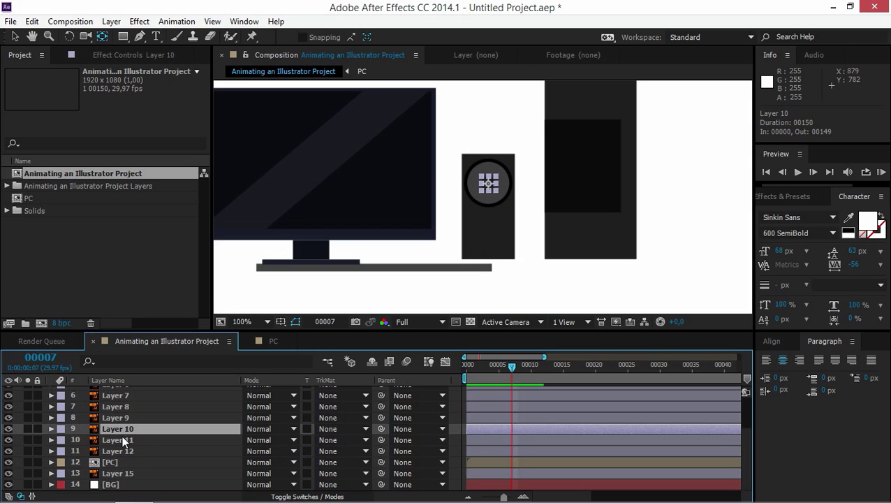
pyautogui.moveTo(379, 431); pyautogui.dragTo(119, 438)
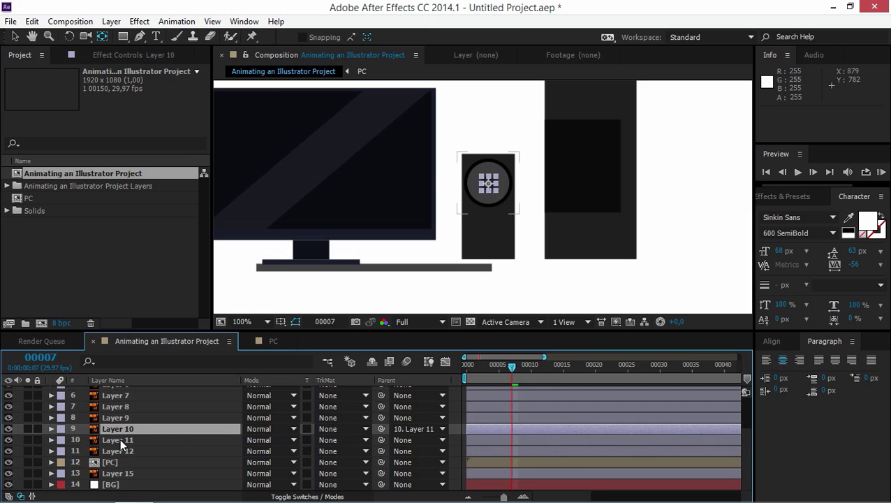
# Try moving Layer 11 with the Selection tool to test the parenting, and undo the move
pyautogui.click(115, 440)
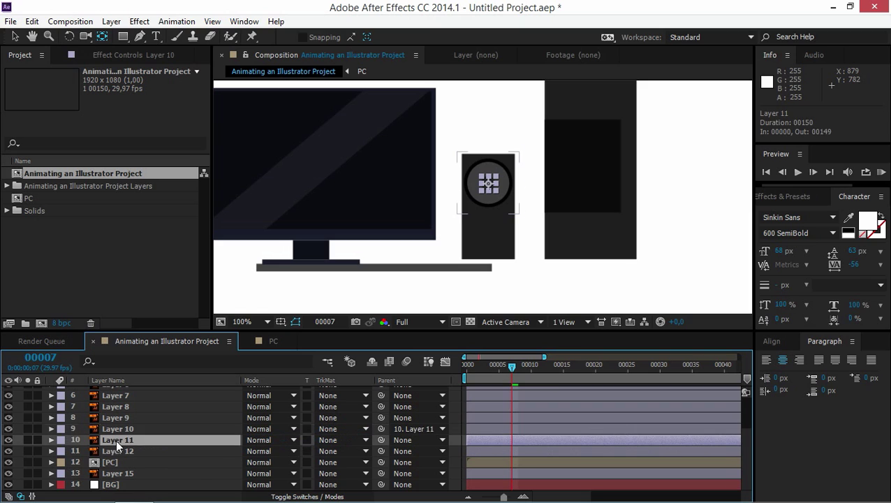
pyautogui.click(15, 36)
pyautogui.moveTo(508, 198)
pyautogui.mouseDown()
pyautogui.moveTo(504, 171)
pyautogui.moveTo(517, 186)
pyautogui.moveTo(528, 166)
pyautogui.moveTo(535, 177)
pyautogui.moveTo(501, 195)
pyautogui.mouseUp()
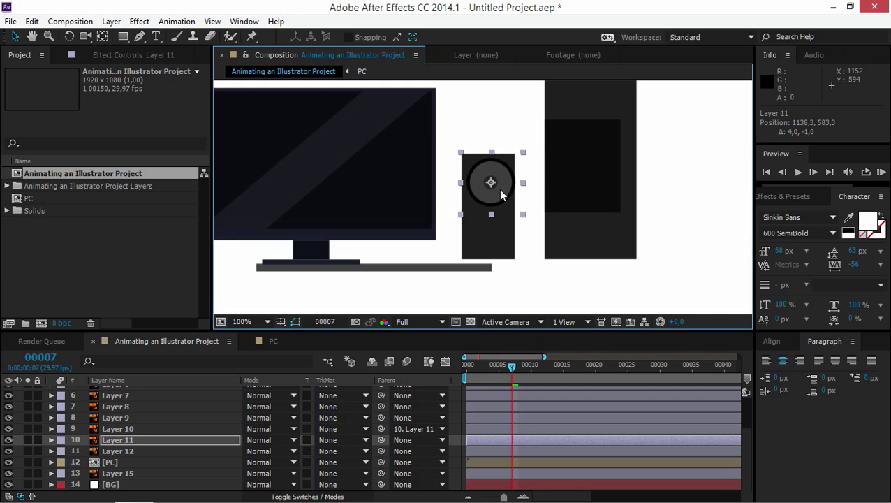
pyautogui.hotkey('ctrl', 'z')
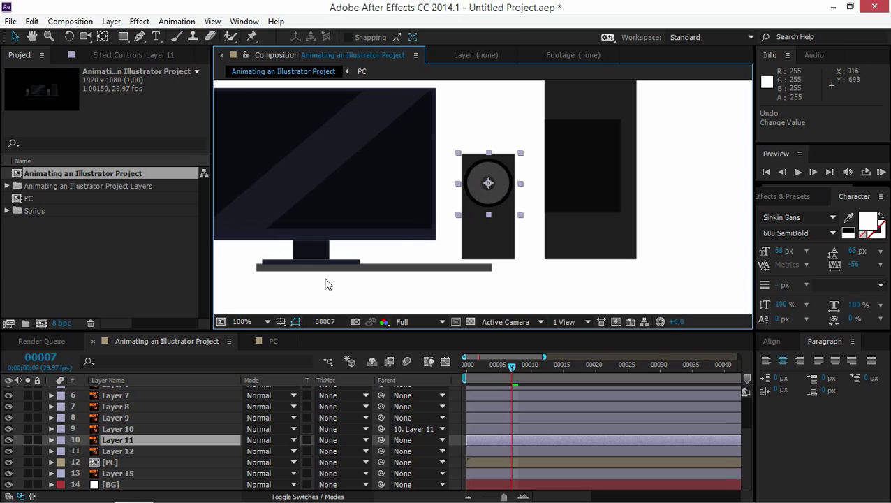
# Add a Scale keyframe on Layer 11 at frame 0 with the linked scale set to 0%
pyautogui.moveTo(492, 376); pyautogui.dragTo(462, 372)
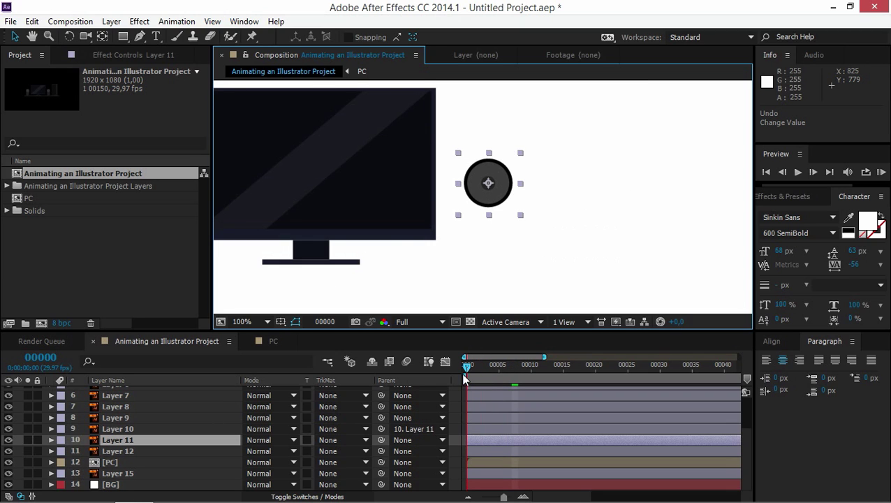
pyautogui.press('s')
pyautogui.click(83, 451)
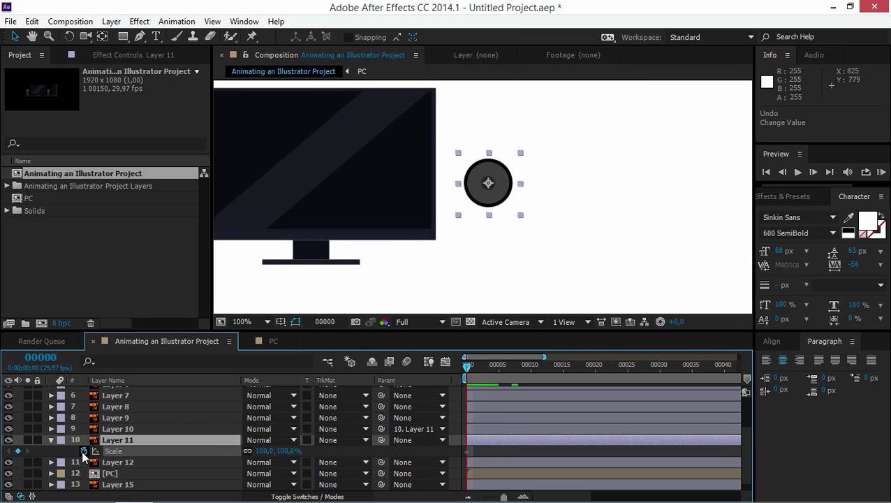
pyautogui.click(286, 451)
pyautogui.write('0')
pyautogui.click(344, 449)
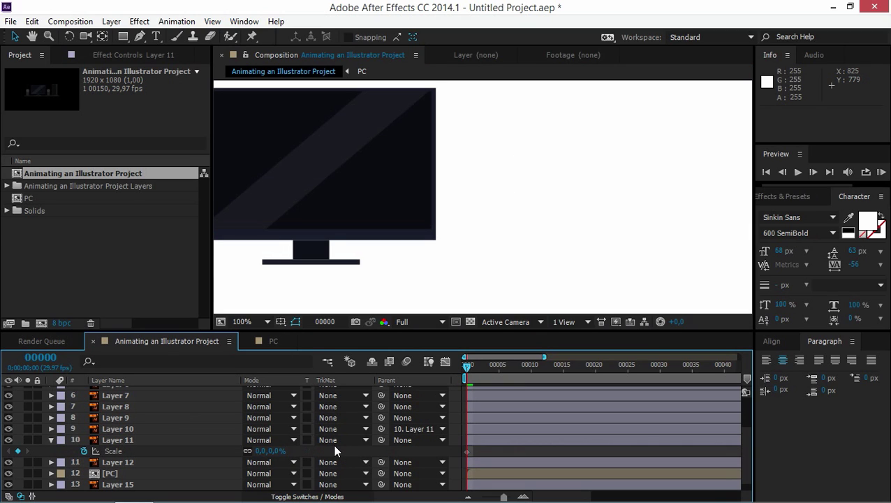
# Add a Scale keyframe on Layer 11 at frame 10 that restores the circle's full size
pyautogui.hotkey('shift', 'pagedown')
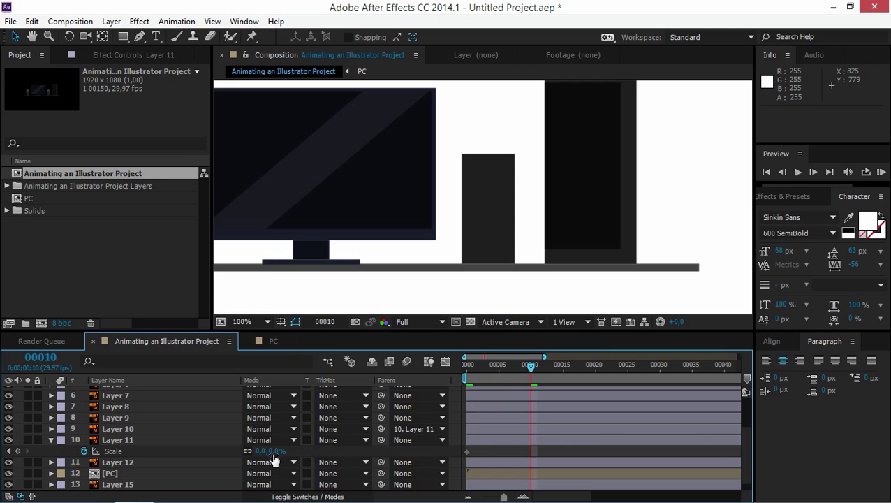
pyautogui.click(274, 452)
pyautogui.press('Return')
# Add a 110% Scale keyframe on Layer 11 at frame 7 and ease all three of its Scale keyframes
pyautogui.press('pageup')
pyautogui.press('pageup')
pyautogui.press('pageup')
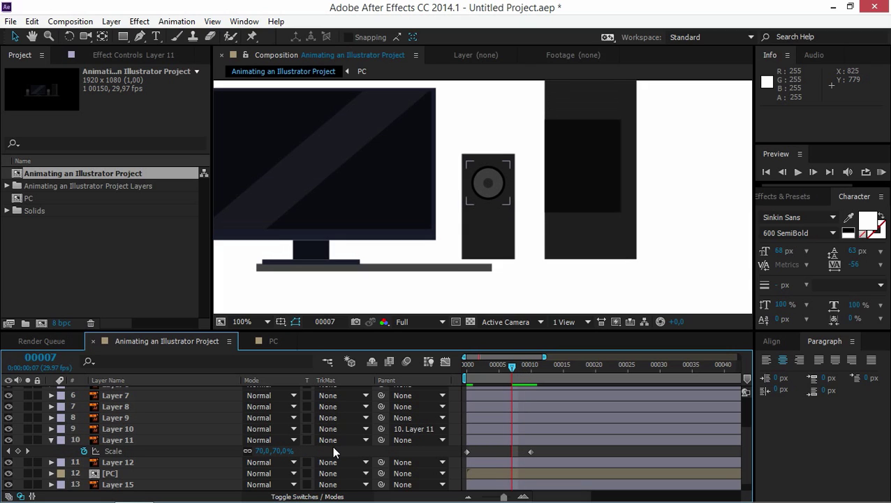
pyautogui.click(285, 450)
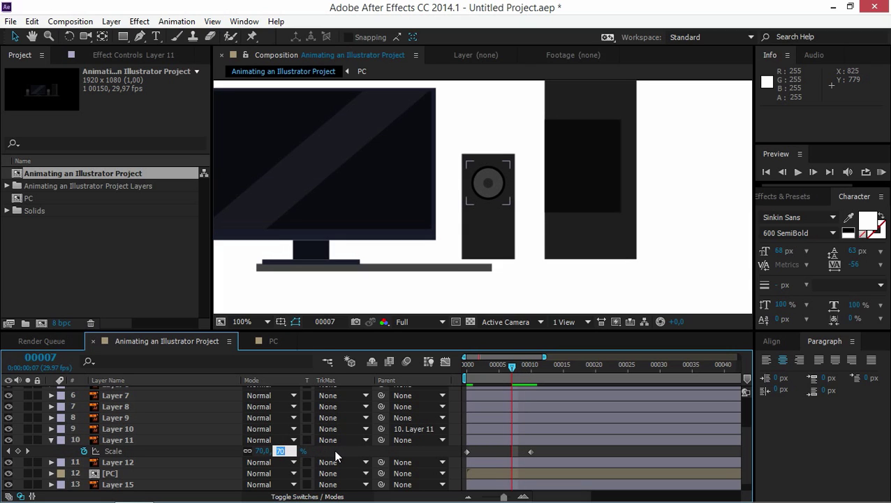
pyautogui.write('110')
pyautogui.press('Return')
pyautogui.click(482, 440)
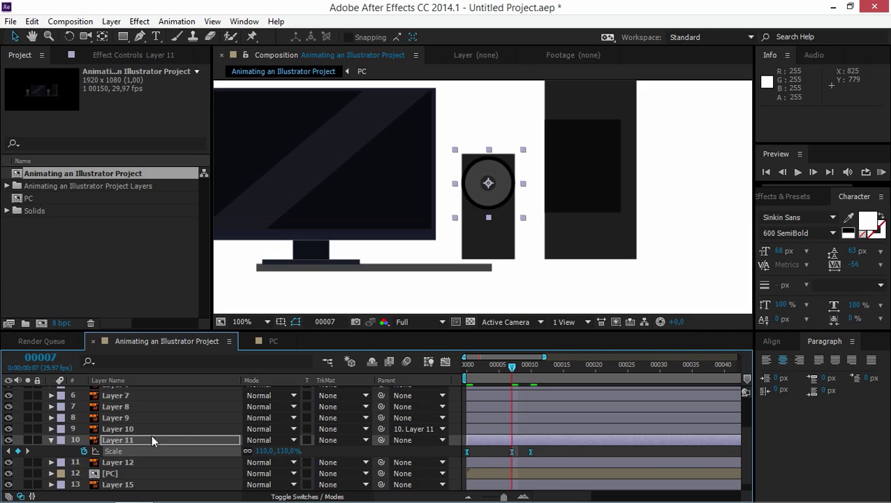
pyautogui.click(50, 441)
# Shift Layers 10 and 11 together so that they start at frame 2
pyautogui.moveTo(506, 365); pyautogui.dragTo(494, 404)
pyautogui.keyDown('ctrl'); pyautogui.click(479, 429); pyautogui.keyUp('ctrl')
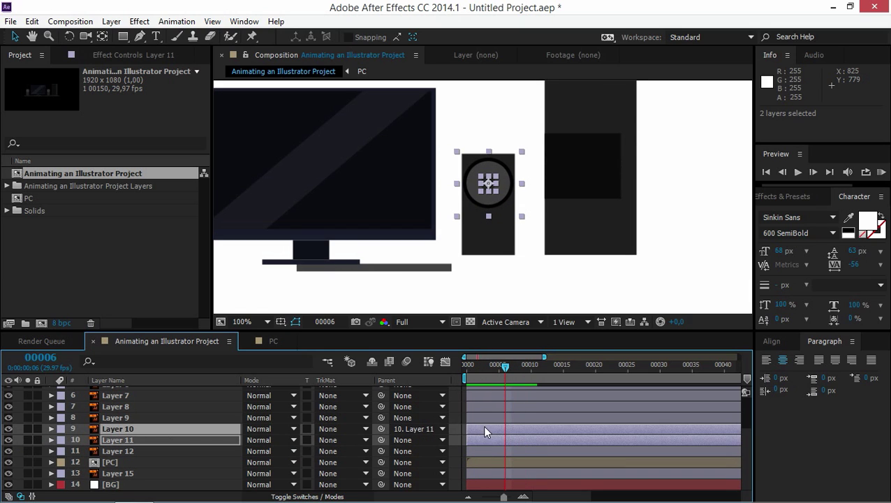
pyautogui.moveTo(492, 426); pyautogui.dragTo(503, 425)
# Preview the speaker animation from frame 0
pyautogui.moveTo(499, 377); pyautogui.dragTo(467, 375)
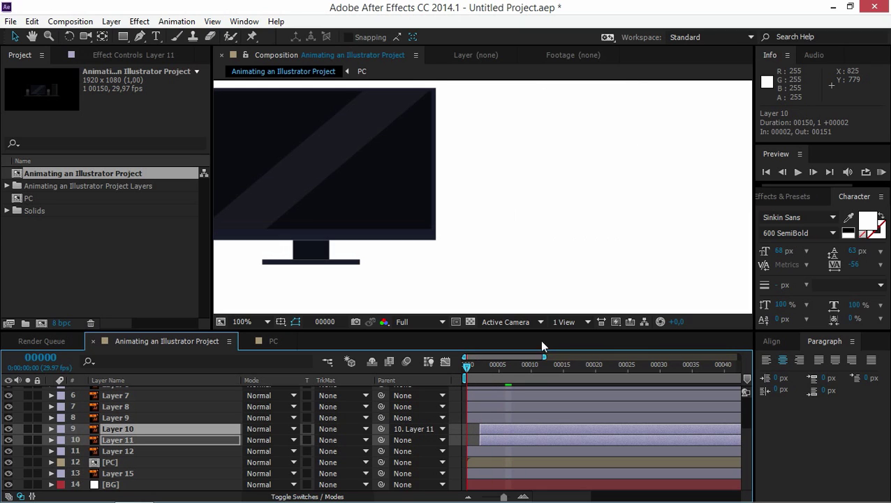
pyautogui.click(882, 172)
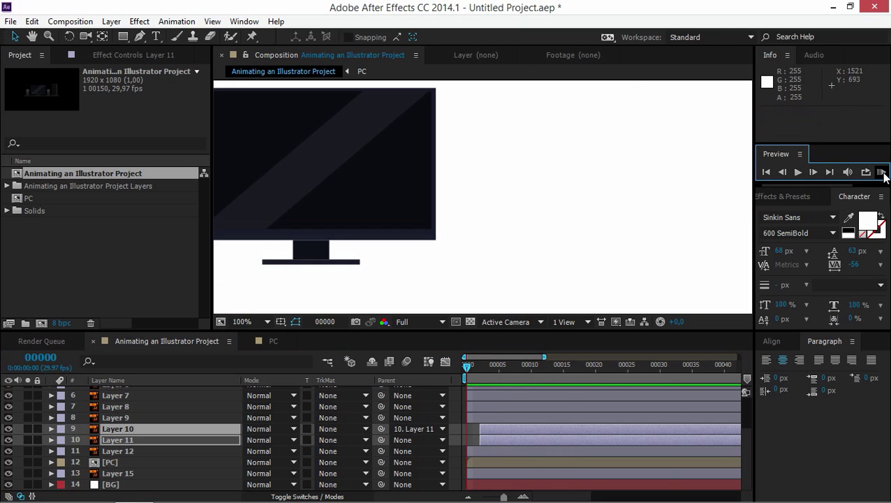
pyautogui.click(882, 172)
# Pre-compose Layers 10 to 12 into a new composition named Speaker, moving all attributes into it
pyautogui.click(131, 451)
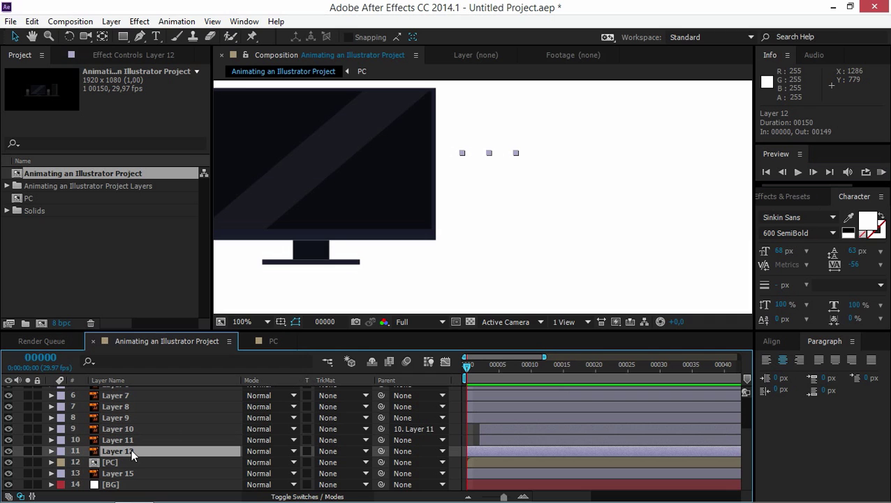
pyautogui.keyDown('shift'); pyautogui.click(128, 428); pyautogui.keyUp('shift')
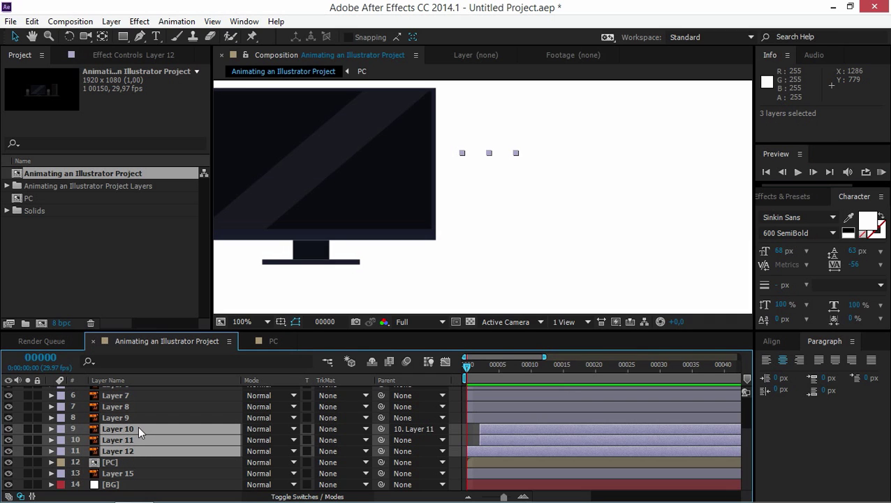
pyautogui.rightClick(139, 428)
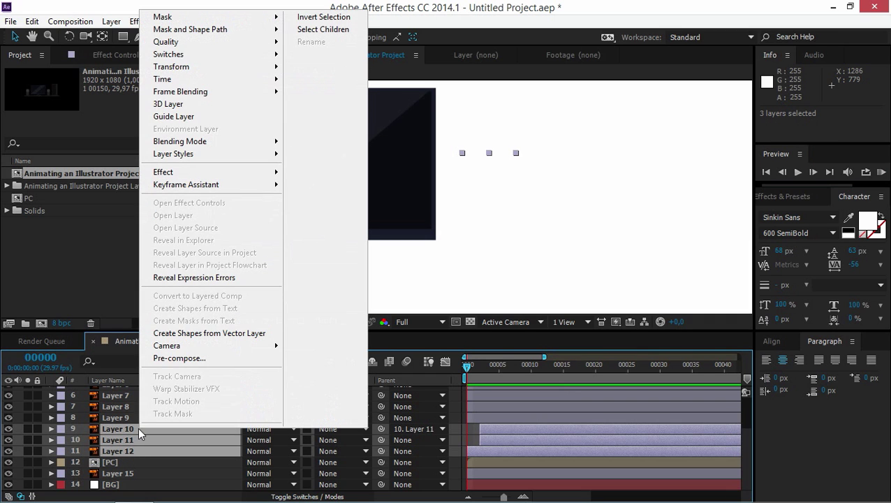
pyautogui.click(155, 359)
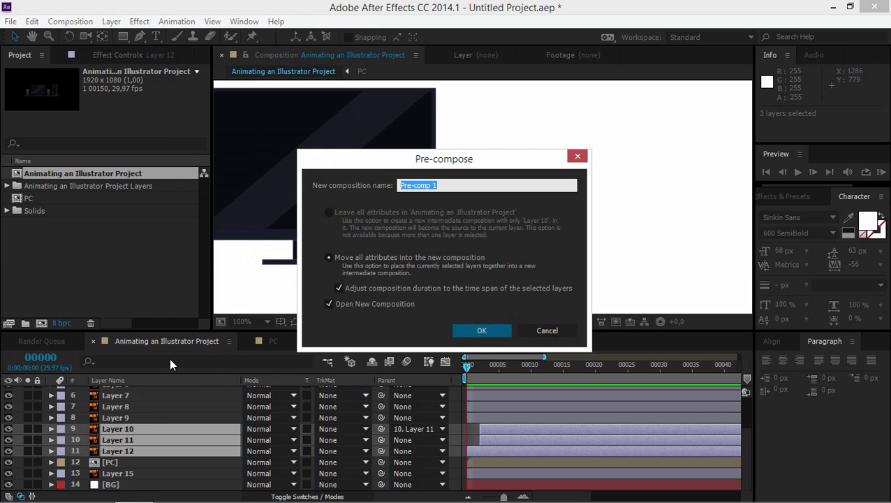
pyautogui.write('Speaker')
pyautogui.press('Return')
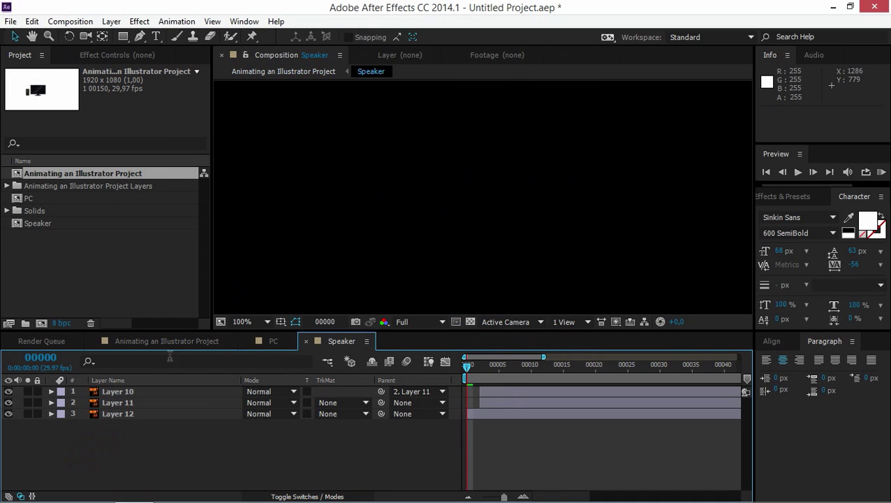
# Duplicate the Speaker layer in the Animating an Illustrator Project composition and select the upper copy
pyautogui.click(157, 341)
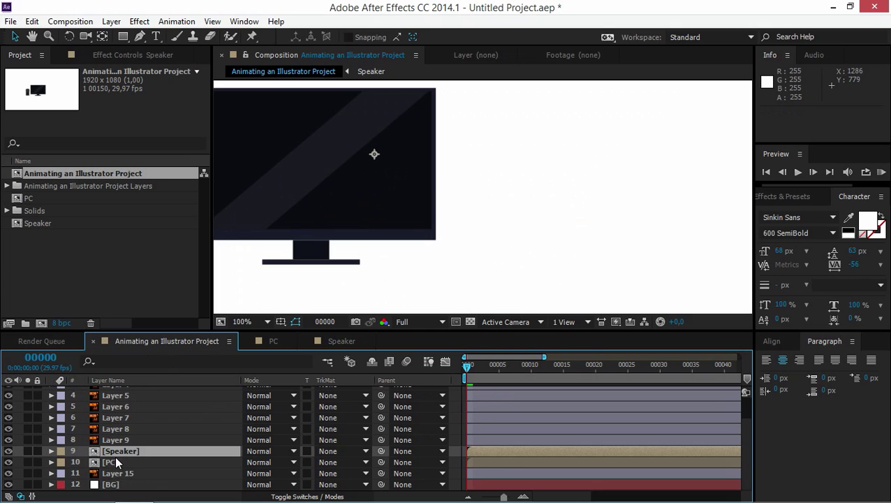
pyautogui.hotkey('ctrl', 'd')
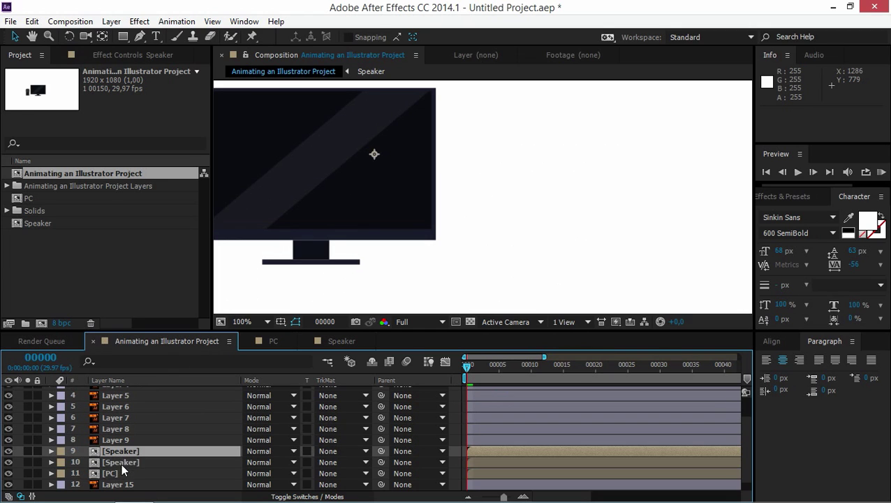
pyautogui.click(123, 460)
pyautogui.click(117, 449)
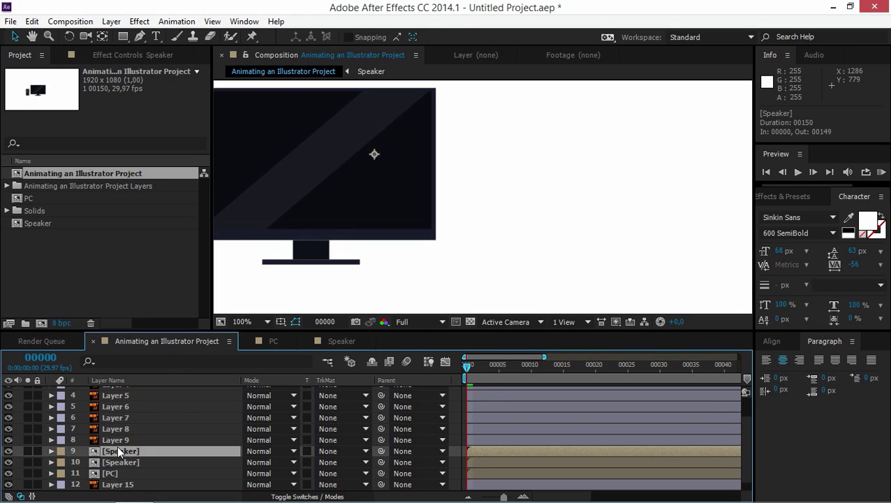
# At frame 14, move the upper Speaker copy horizontally onto the original left speaker and nudge it until the two align
pyautogui.click(31, 37)
pyautogui.moveTo(321, 174); pyautogui.dragTo(464, 182)
pyautogui.click(15, 37)
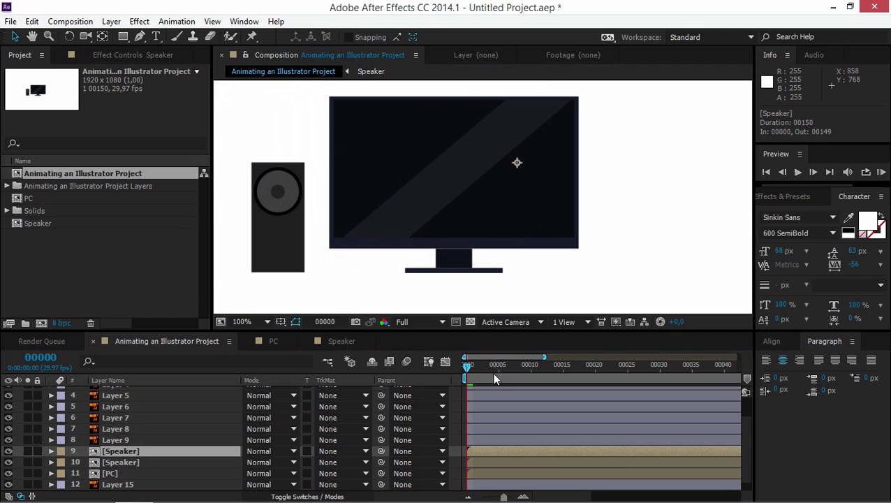
pyautogui.moveTo(467, 366); pyautogui.dragTo(557, 371)
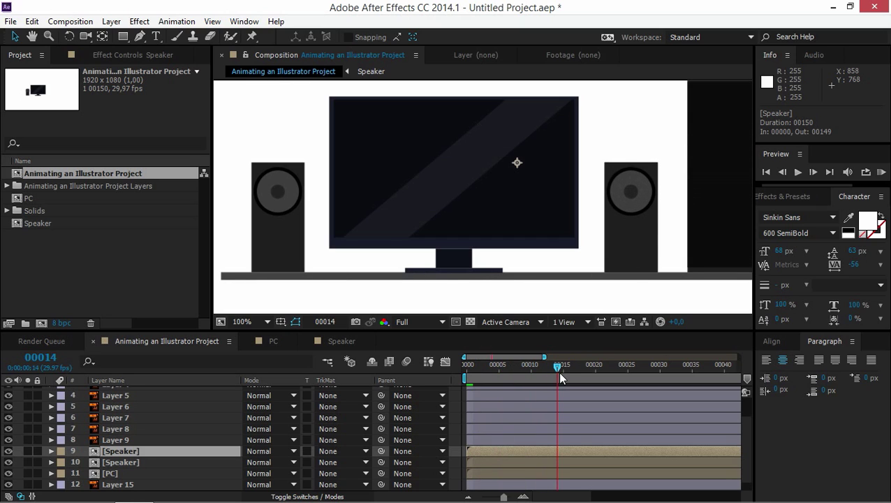
pyautogui.moveTo(657, 234); pyautogui.dragTo(290, 210)
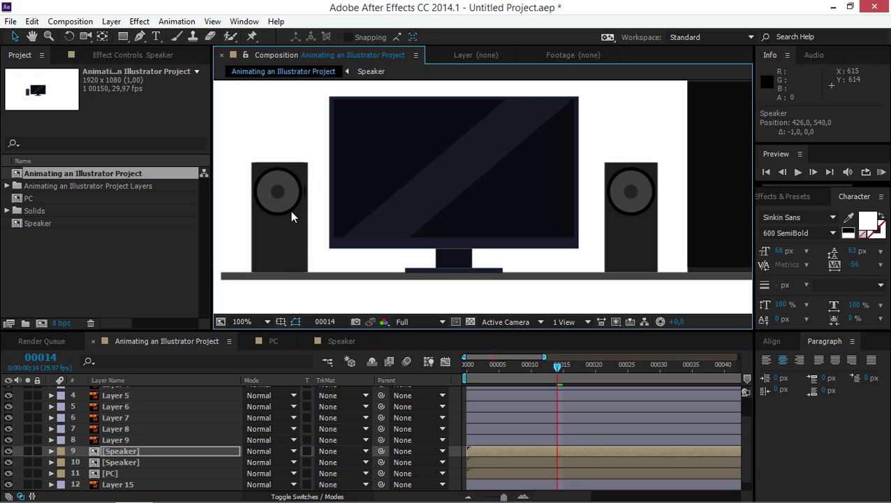
pyautogui.press('Left')
pyautogui.press('Left')
pyautogui.press('Left')
pyautogui.press('Left')
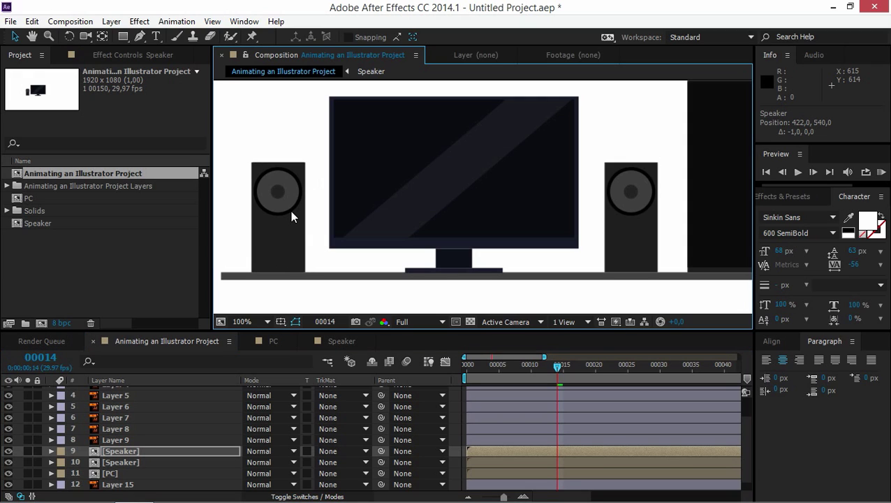
pyautogui.press('Right')
pyautogui.press('Left')
# Delete Layers 7 to 9, the original static parts of the left speaker
pyautogui.click(129, 441)
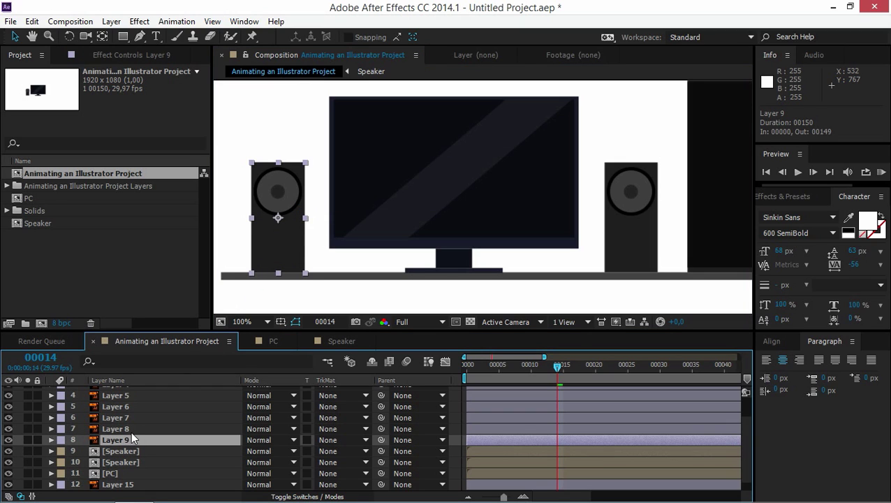
pyautogui.click(135, 430)
pyautogui.click(130, 418)
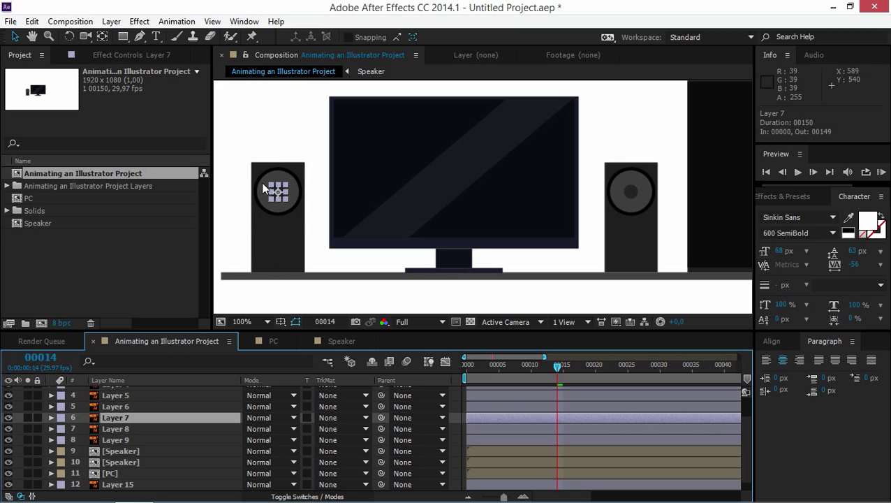
pyautogui.keyDown('shift'); pyautogui.click(135, 440); pyautogui.keyUp('shift')
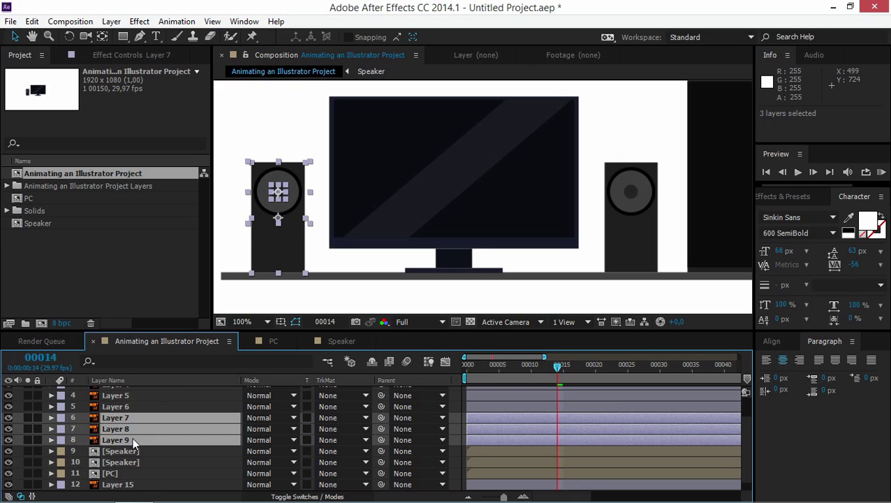
pyautogui.press('Delete')
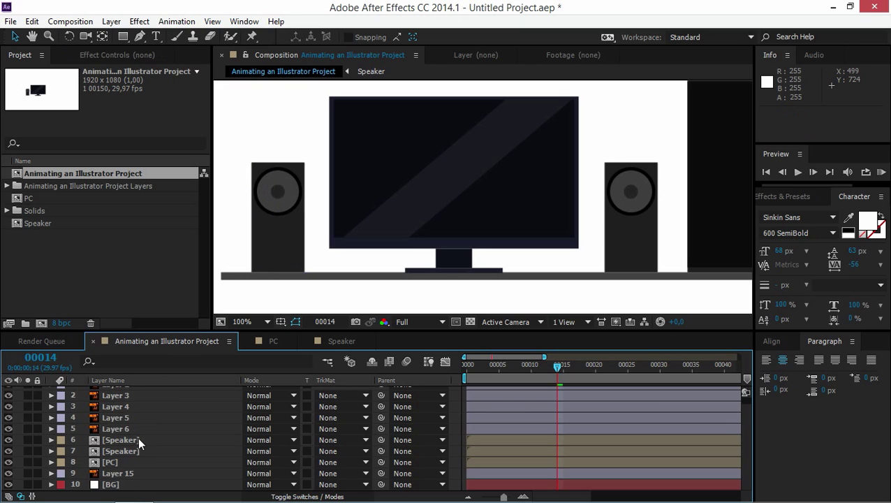
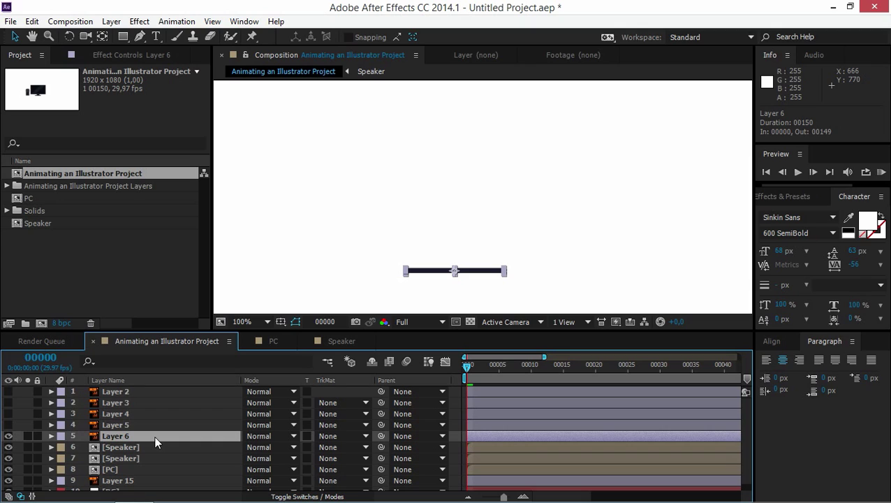
# Add Position and Scale keyframes to Layer 6, the monitor's base, at frames 0 and 10
pyautogui.press('p')
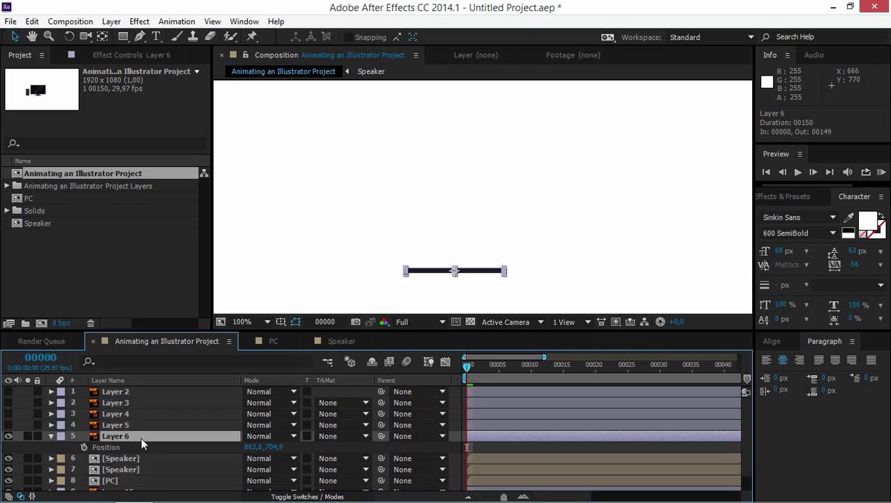
pyautogui.click(85, 446)
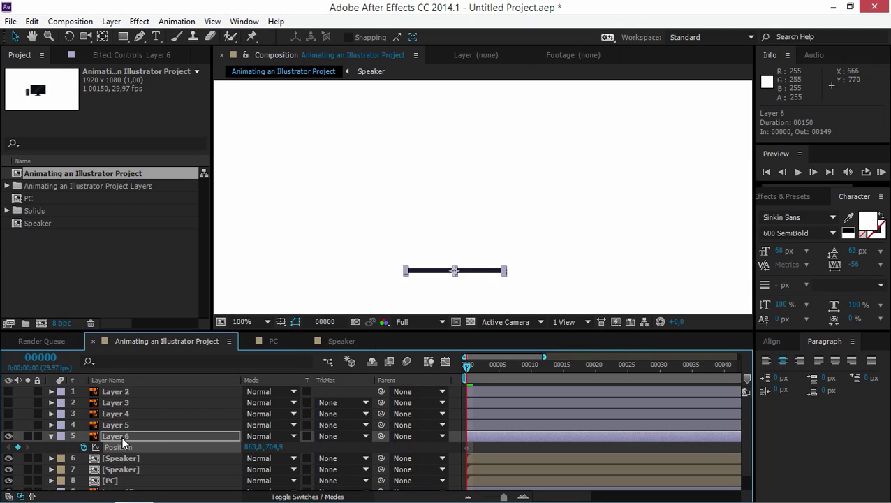
pyautogui.press('s')
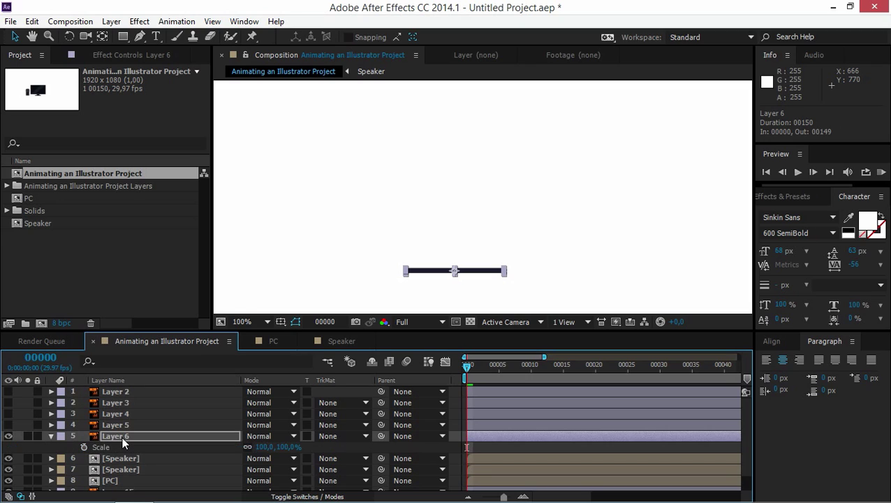
pyautogui.click(83, 447)
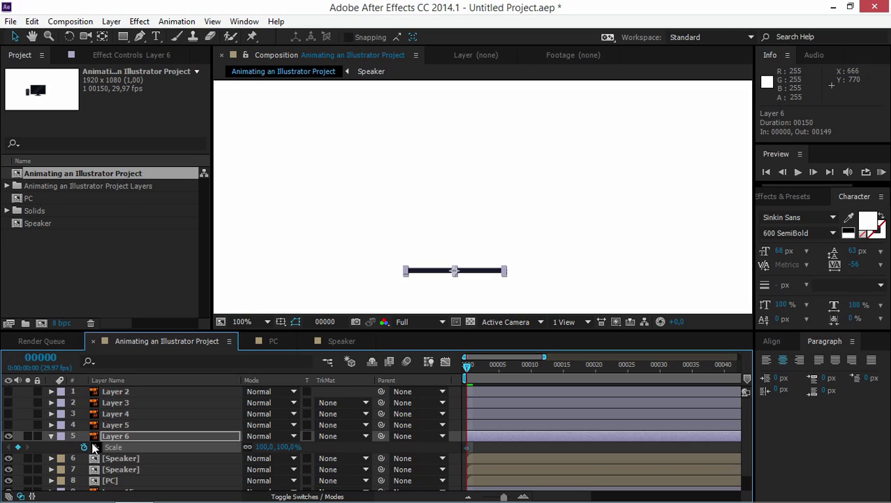
pyautogui.hotkey('shift', 'p')
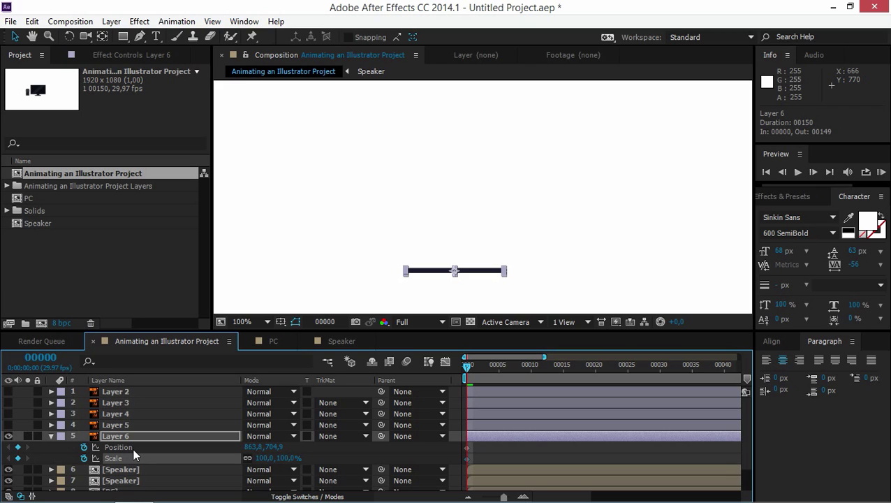
pyautogui.hotkey('shift', 'pagedown')
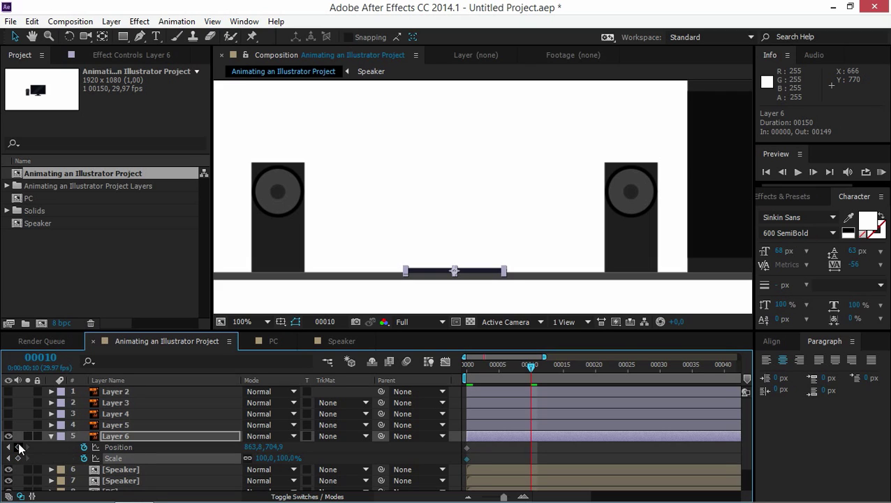
pyautogui.click(18, 447)
pyautogui.click(19, 458)
# At frame 0, unlink Layer 6's scale, set its horizontal scale to 0%, and raise the layer to a vertical position of 560.9
pyautogui.press('Home')
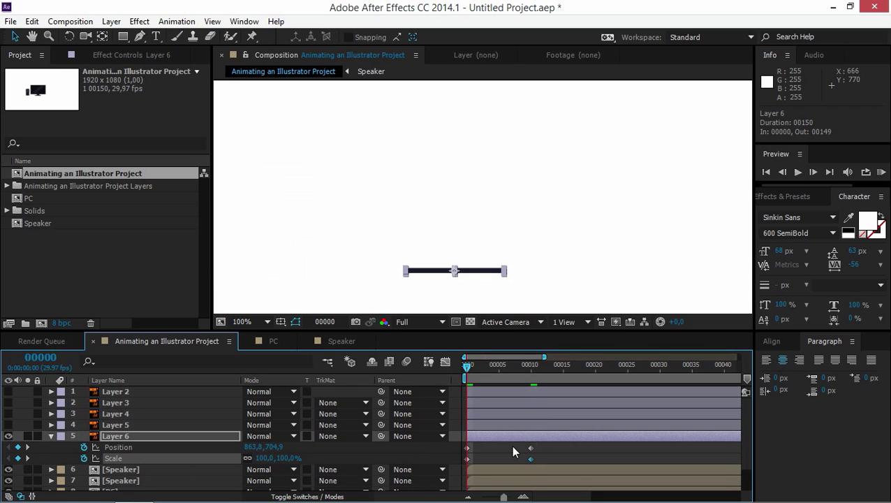
pyautogui.click(263, 458)
pyautogui.write('0')
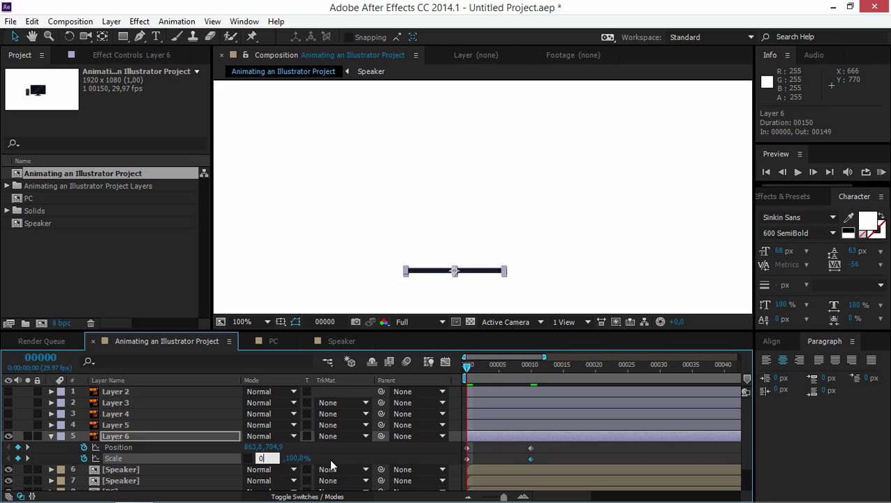
pyautogui.click(330, 458)
pyautogui.moveTo(276, 448); pyautogui.dragTo(186, 440)
# Apply Easy Ease to Layer 6's Position and Scale keyframes and reshape the Scale speed curve to peak near the final keyframe
pyautogui.moveTo(544, 445); pyautogui.dragTo(460, 466)
pyautogui.press('F9')
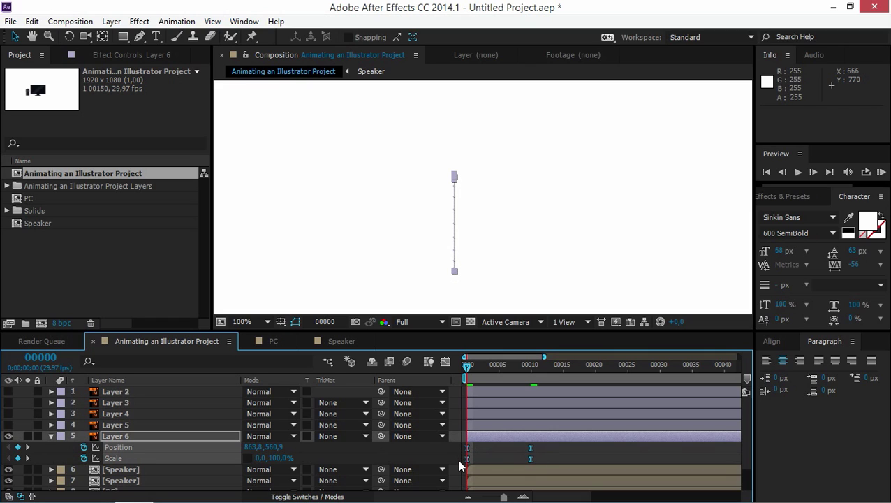
pyautogui.moveTo(562, 449); pyautogui.dragTo(461, 464)
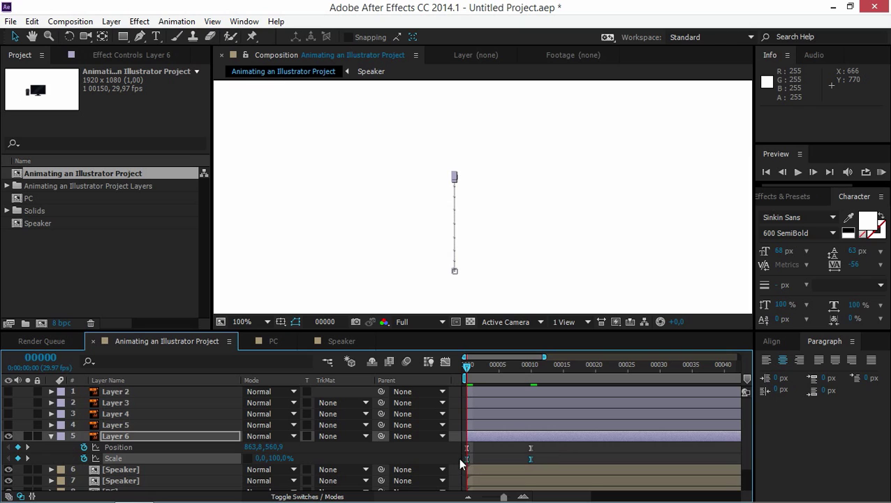
pyautogui.click(446, 362)
pyautogui.moveTo(525, 469); pyautogui.dragTo(497, 465)
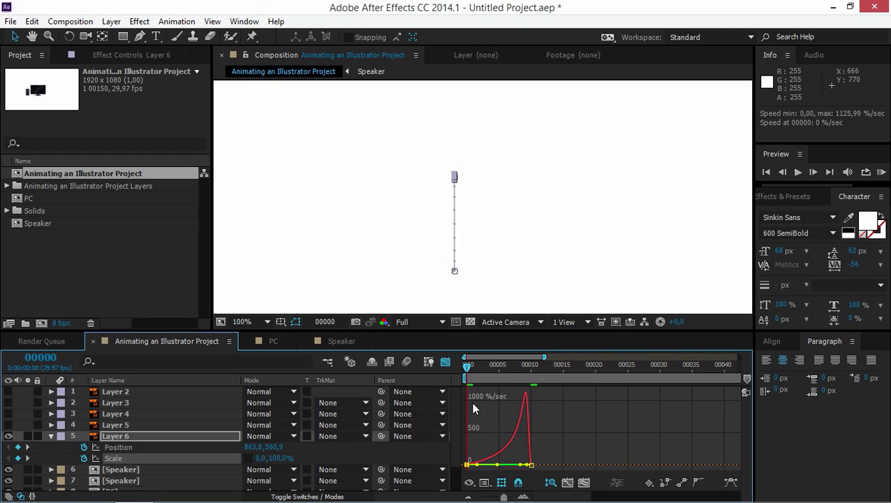
pyautogui.click(445, 362)
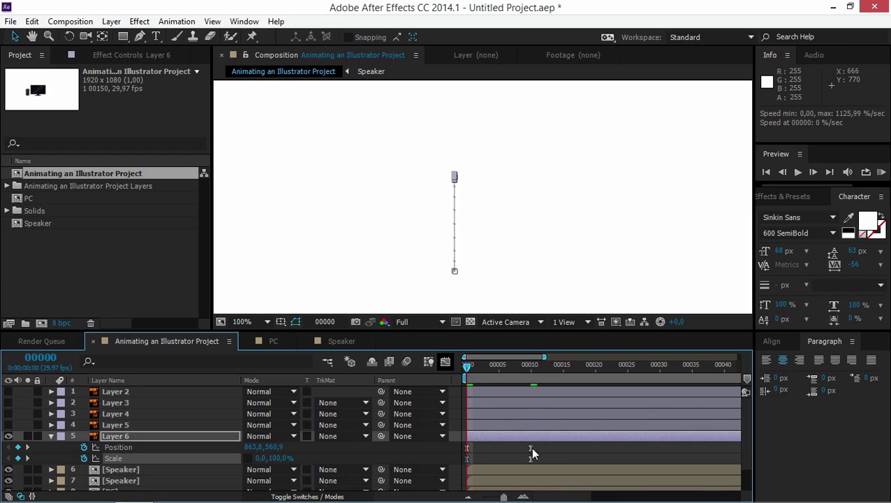
# Reshape Layer 6's Position speed curve to peak near the final keyframe, and preview the animation
pyautogui.click(531, 448)
pyautogui.click(447, 362)
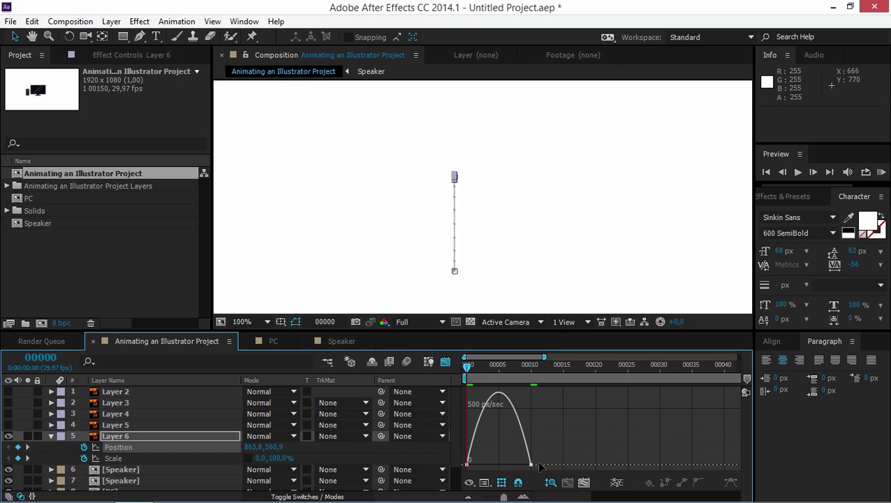
pyautogui.rightClick(523, 466)
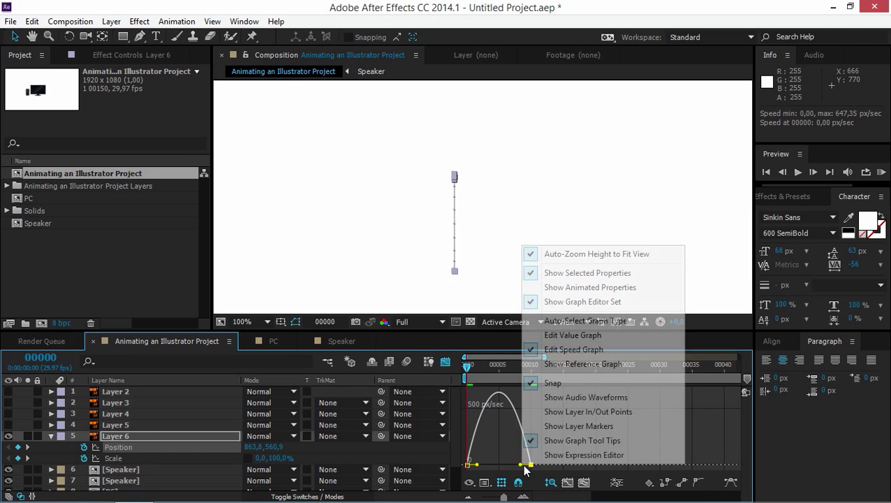
pyautogui.press('Escape')
pyautogui.moveTo(523, 467); pyautogui.dragTo(496, 467)
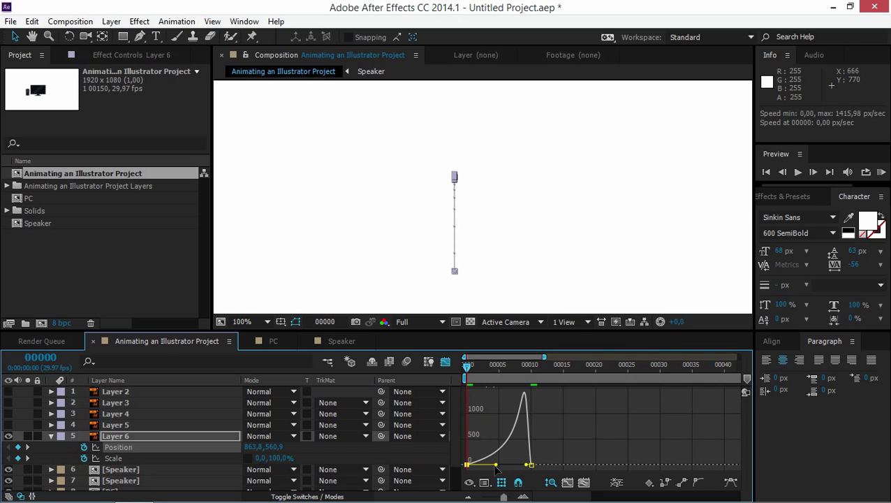
pyautogui.click(882, 172)
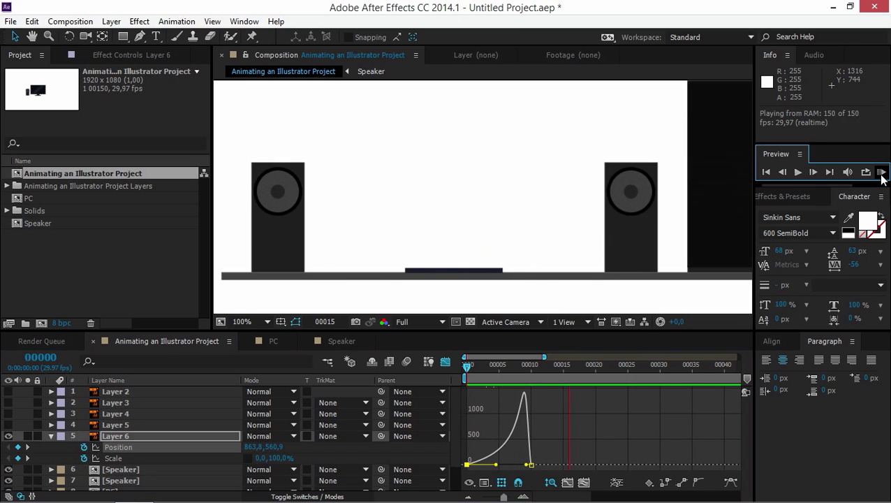
pyautogui.click(448, 347)
pyautogui.click(445, 362)
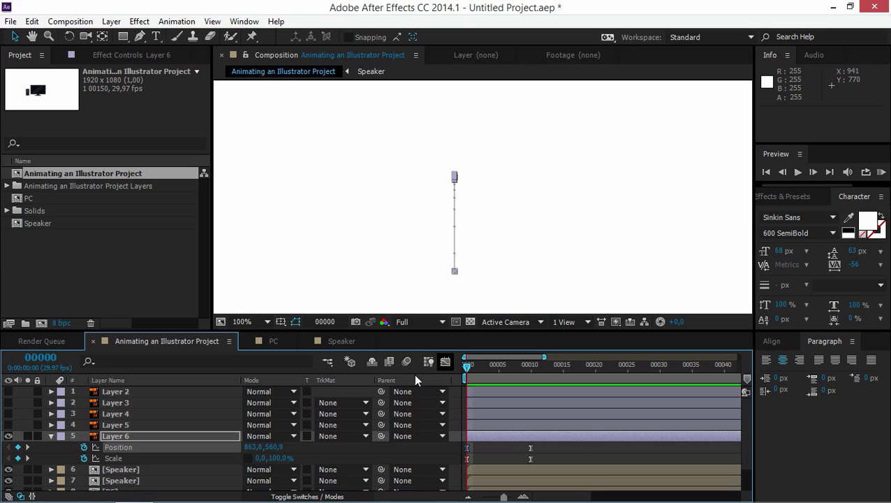
pyautogui.click(50, 435)
# Show Layer 5, the monitor's neck, and move its anchor point to the middle of its bottom edge
pyautogui.click(122, 424)
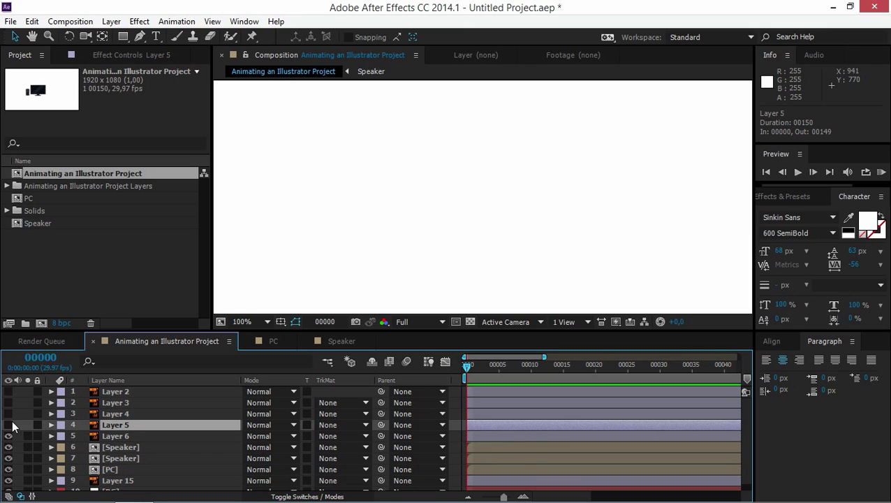
pyautogui.click(9, 425)
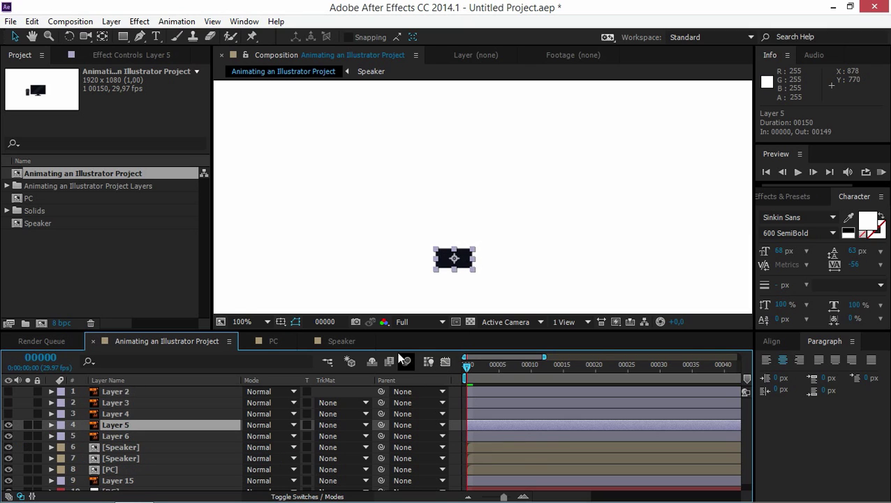
pyautogui.click(103, 37)
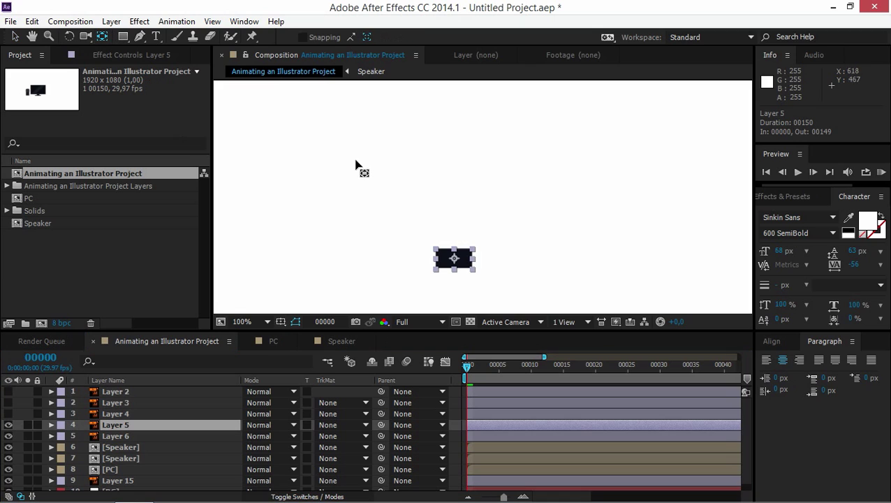
pyautogui.moveTo(455, 259); pyautogui.dragTo(451, 269)
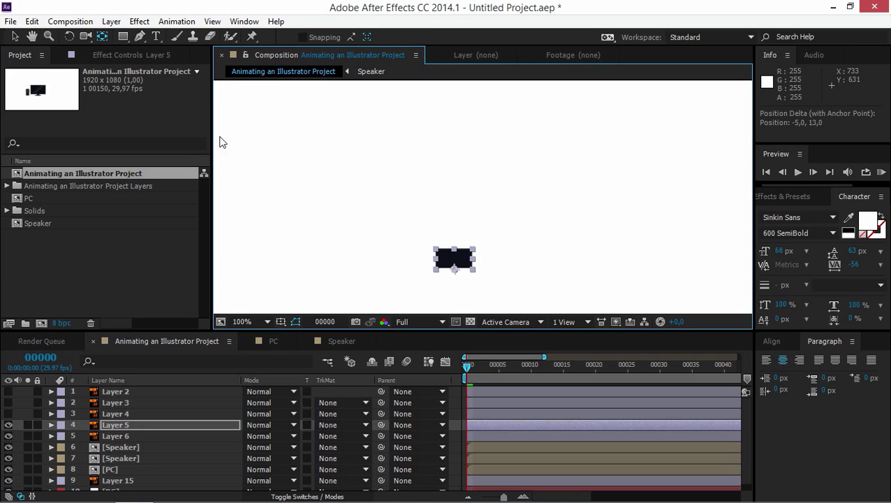
pyautogui.click(15, 37)
# Shift Layer 5 to start at frame 10 and add a Scale keyframe there with a vertical scale of 0%
pyautogui.moveTo(466, 363); pyautogui.dragTo(531, 367)
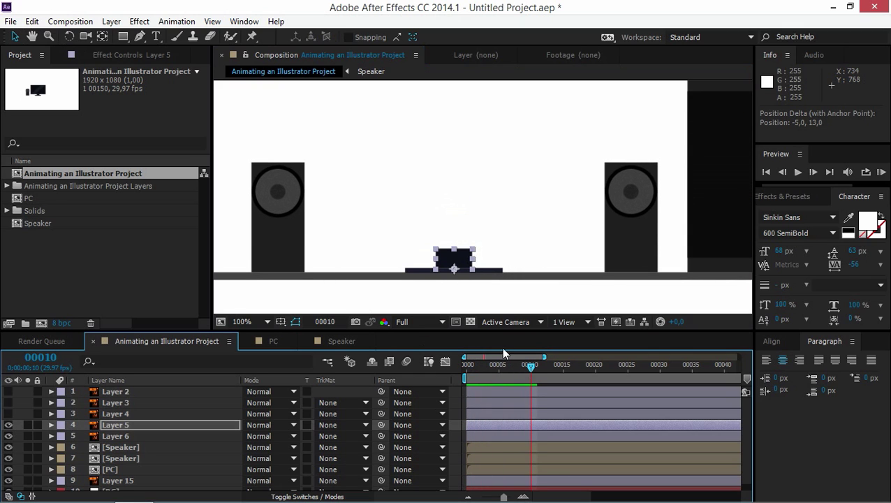
pyautogui.moveTo(521, 424); pyautogui.dragTo(588, 423)
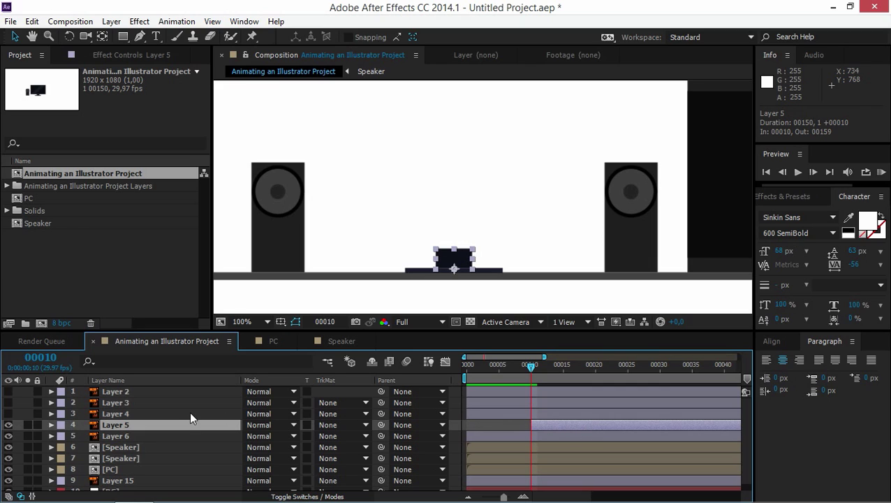
pyautogui.press('s')
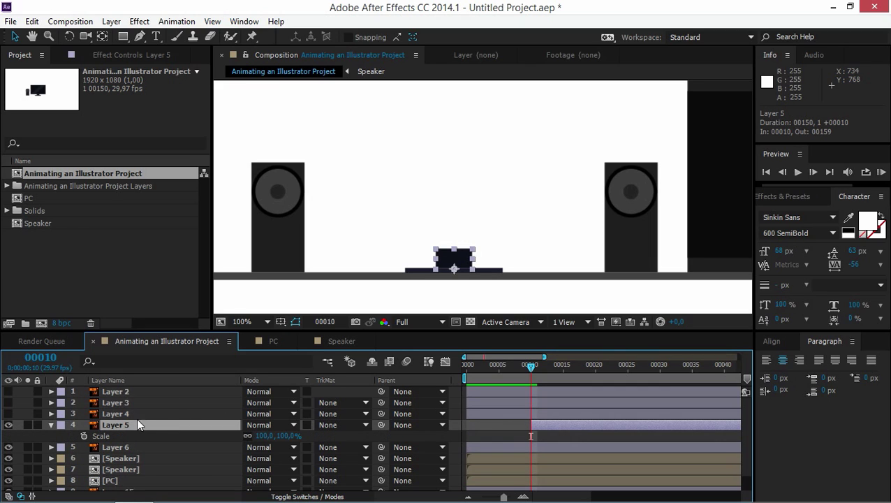
pyautogui.click(86, 437)
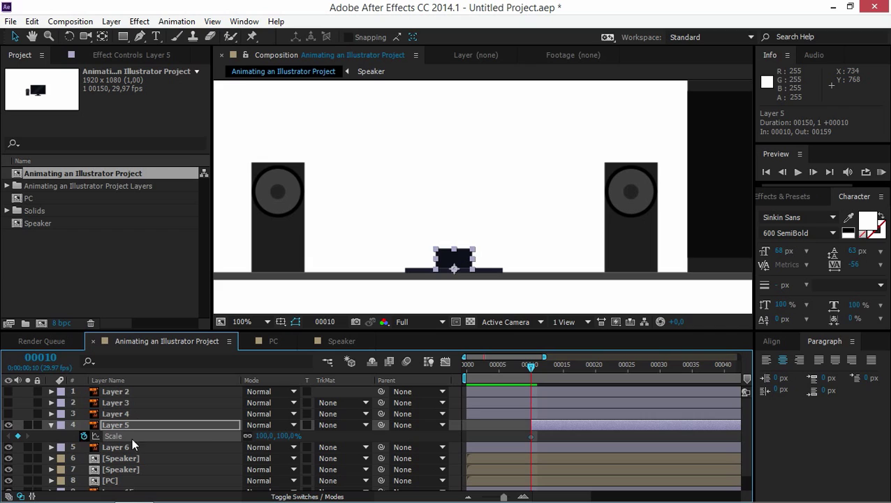
pyautogui.moveTo(286, 436); pyautogui.dragTo(282, 436)
pyautogui.click(285, 436)
pyautogui.write('0')
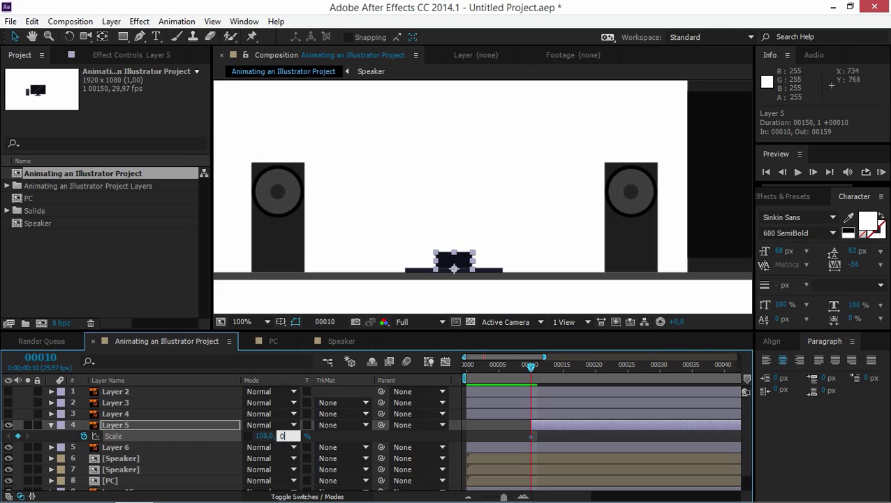
pyautogui.press('Return')
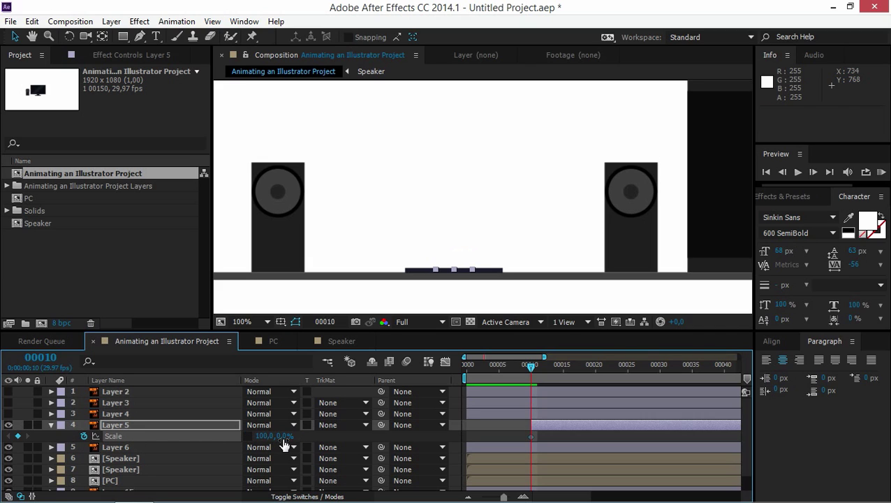
# At frame 20, set Layer 5's vertical scale to 100%, check the growth, and select both Scale keyframes
pyautogui.hotkey('shift', 'pagedown')
pyautogui.click(283, 436)
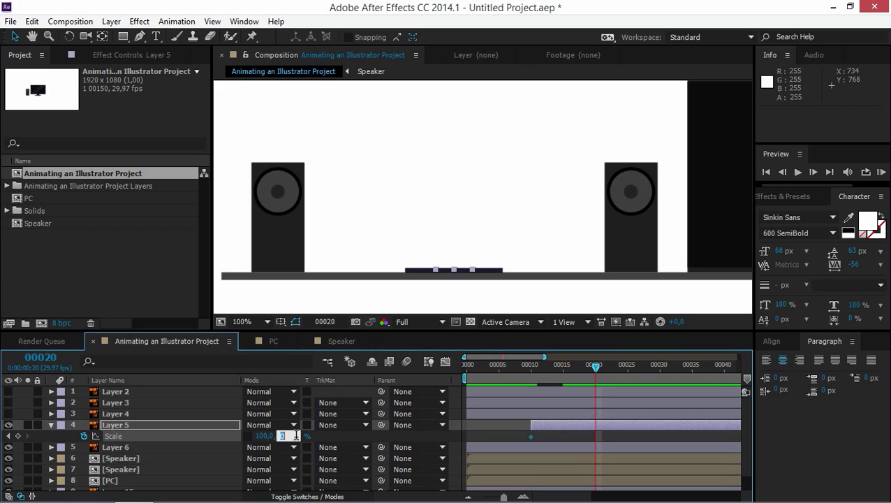
pyautogui.write('100')
pyautogui.press('Return')
pyautogui.moveTo(607, 367)
pyautogui.mouseDown()
pyautogui.moveTo(534, 371)
pyautogui.moveTo(602, 367)
pyautogui.mouseUp()
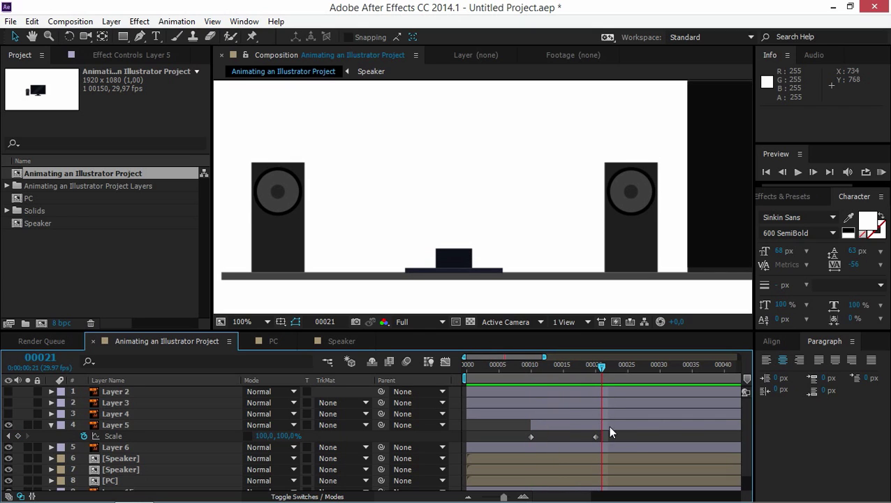
pyautogui.moveTo(564, 441); pyautogui.dragTo(514, 430)
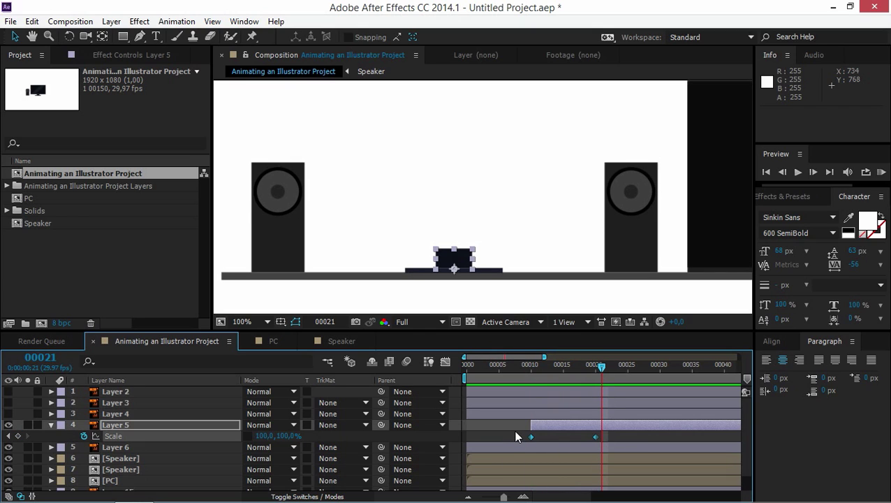
pyautogui.click(50, 425)
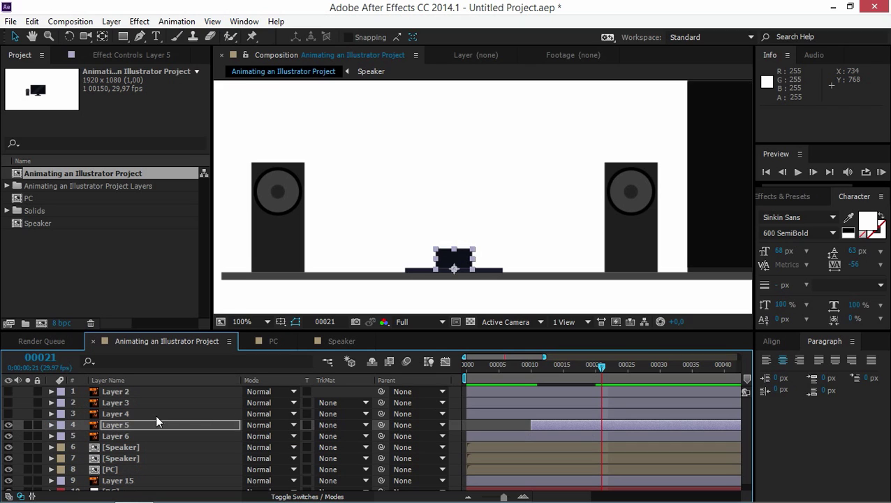
# Show Layers 3 and 4, the monitor's screen and frame, and move the current time to frame 19
pyautogui.click(9, 402)
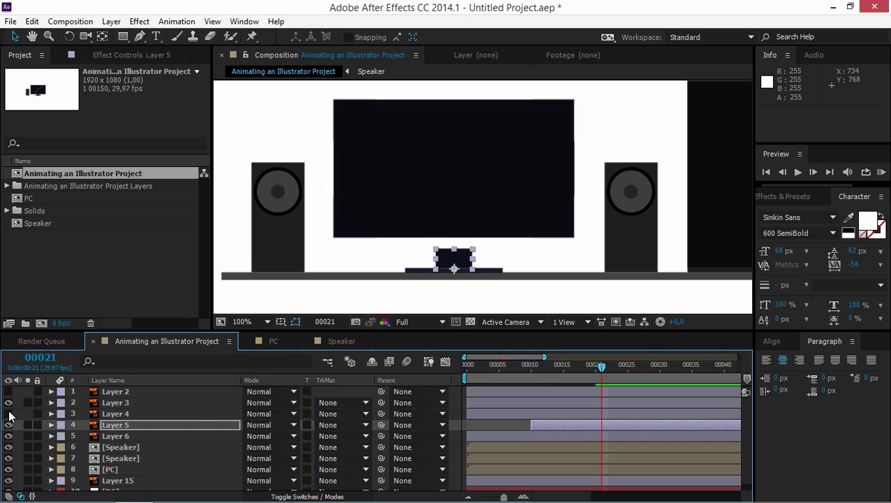
pyautogui.click(8, 414)
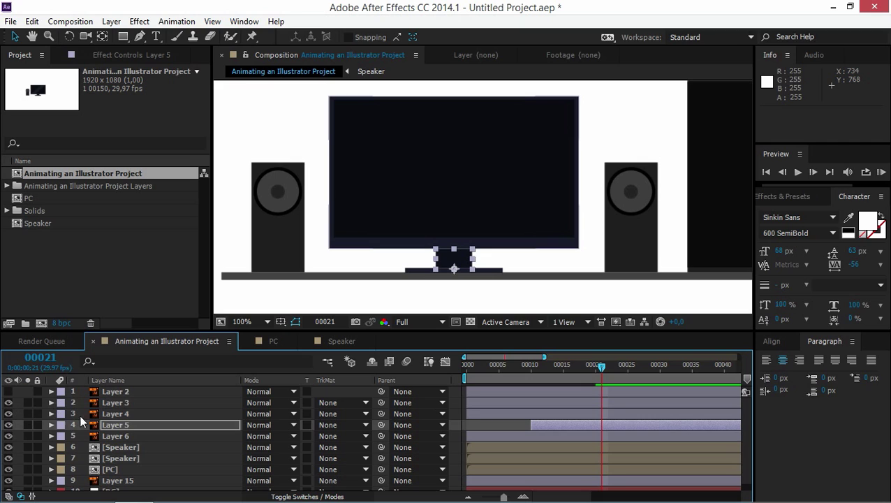
pyautogui.click(557, 376)
pyautogui.moveTo(553, 376); pyautogui.dragTo(589, 374)
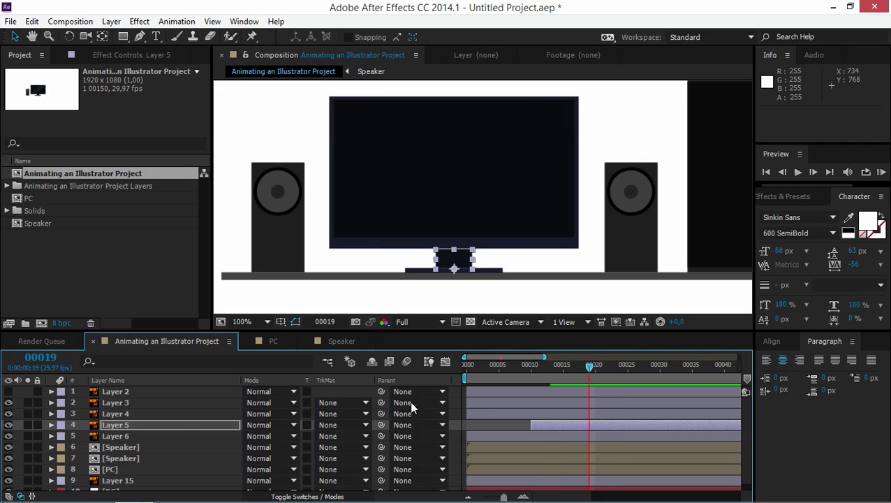
# Parent Layer 3, the screen, to Layer 4, the frame, and shift both layers to start at frame 10
pyautogui.click(115, 413)
pyautogui.click(128, 404)
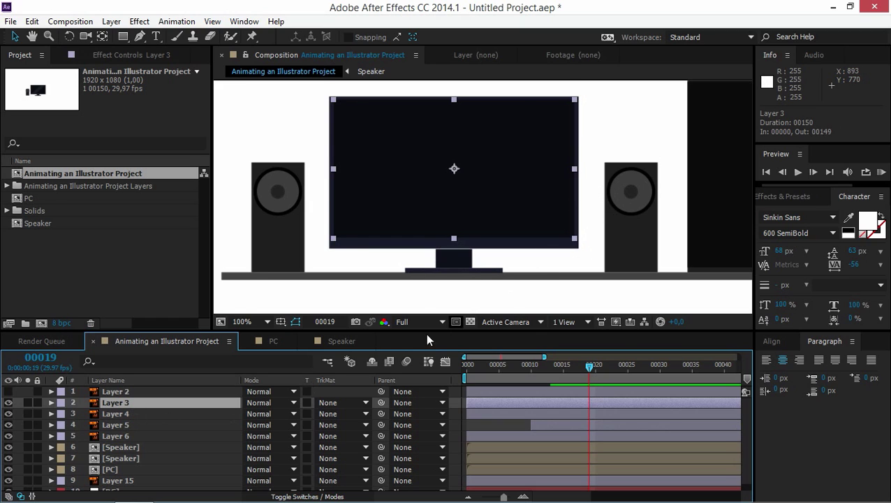
pyautogui.moveTo(381, 403); pyautogui.dragTo(140, 414)
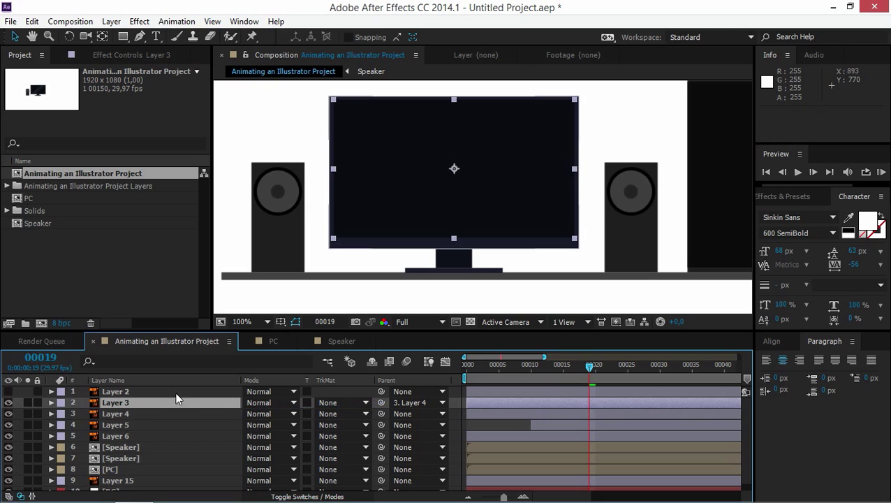
pyautogui.moveTo(586, 368); pyautogui.dragTo(529, 367)
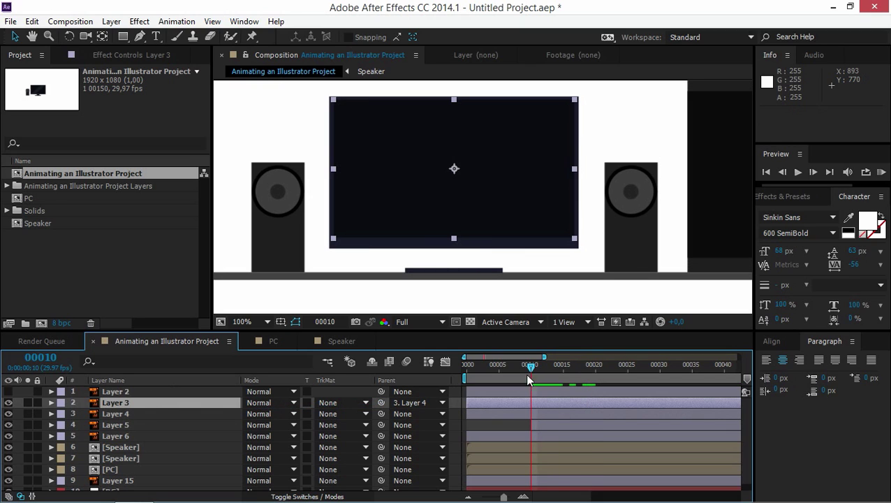
pyautogui.keyDown('ctrl'); pyautogui.click(497, 414); pyautogui.keyUp('ctrl')
pyautogui.moveTo(489, 413); pyautogui.dragTo(551, 413)
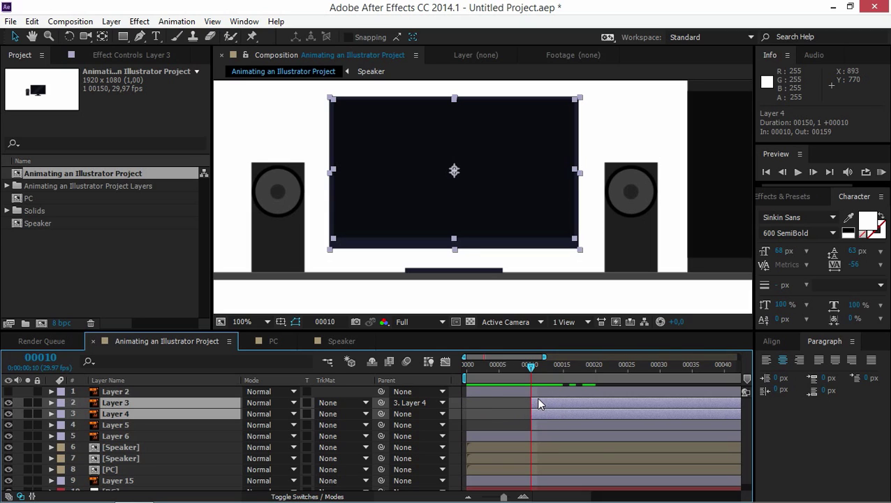
# Add a Position keyframe to Layer 4 at frame 20, and at frame 10 lower it to a Y position of 585.4
pyautogui.hotkey('shift', 'pagedown')
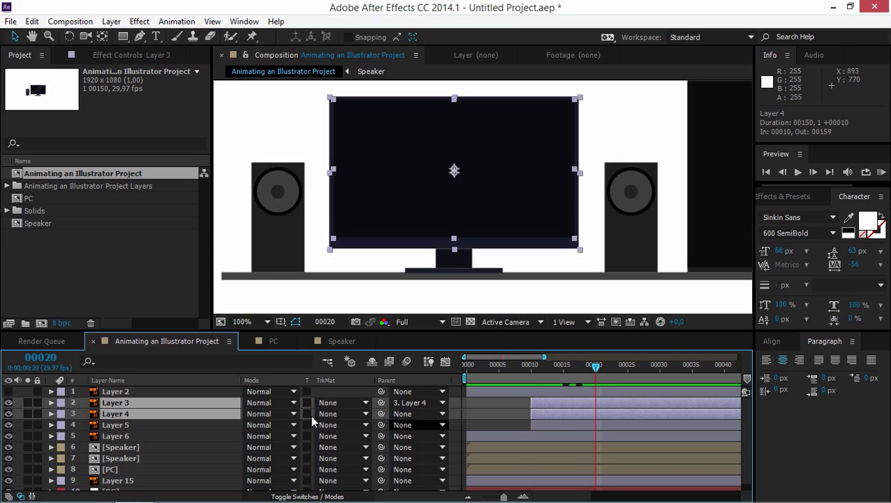
pyautogui.click(124, 415)
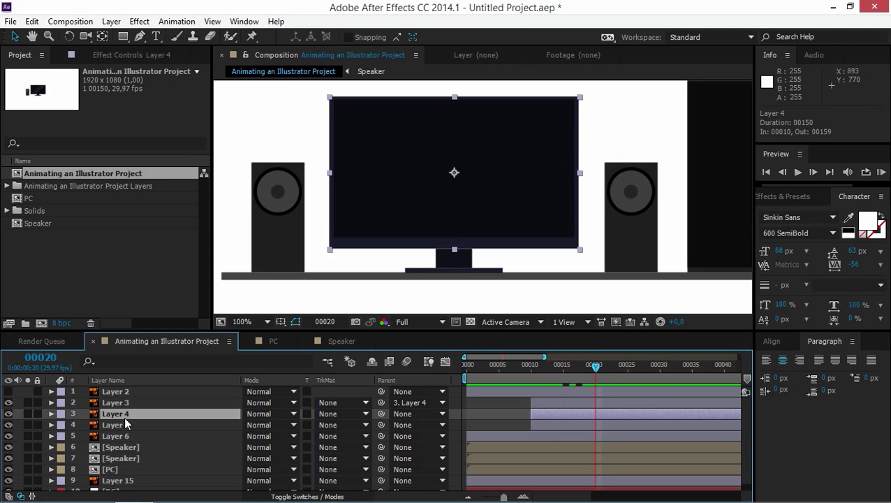
pyautogui.press('p')
pyautogui.click(82, 424)
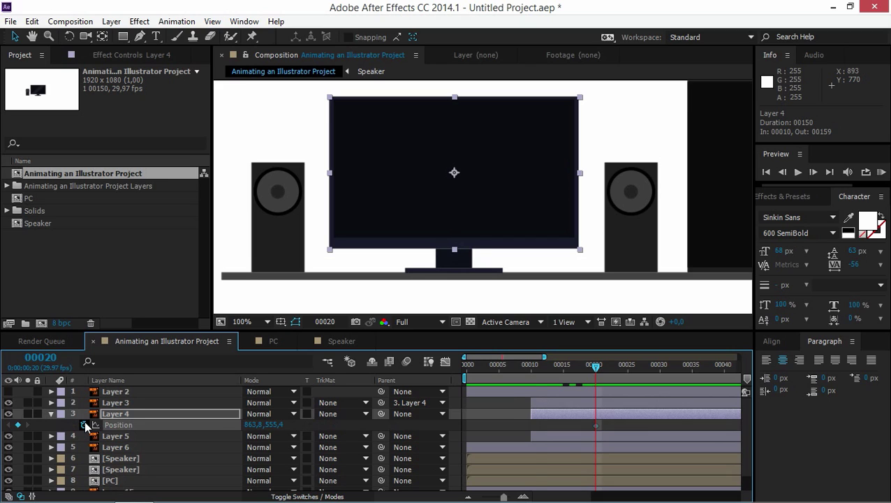
pyautogui.press('i')
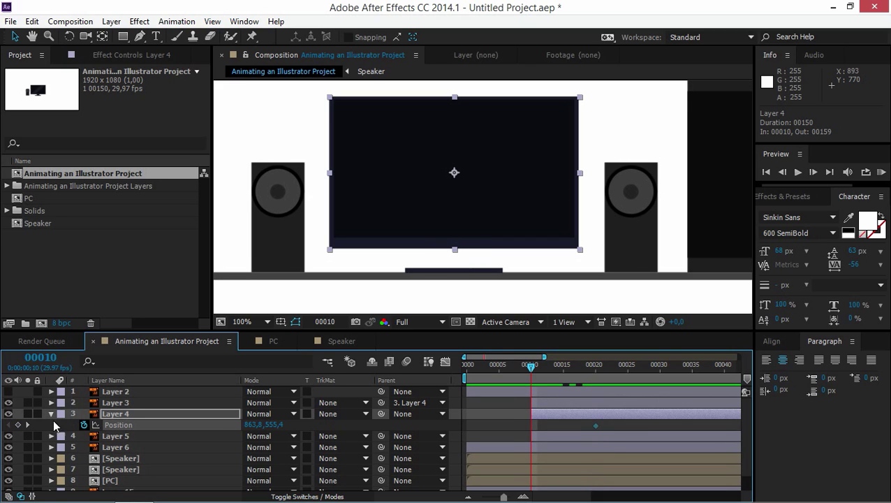
pyautogui.moveTo(272, 429); pyautogui.dragTo(295, 424)
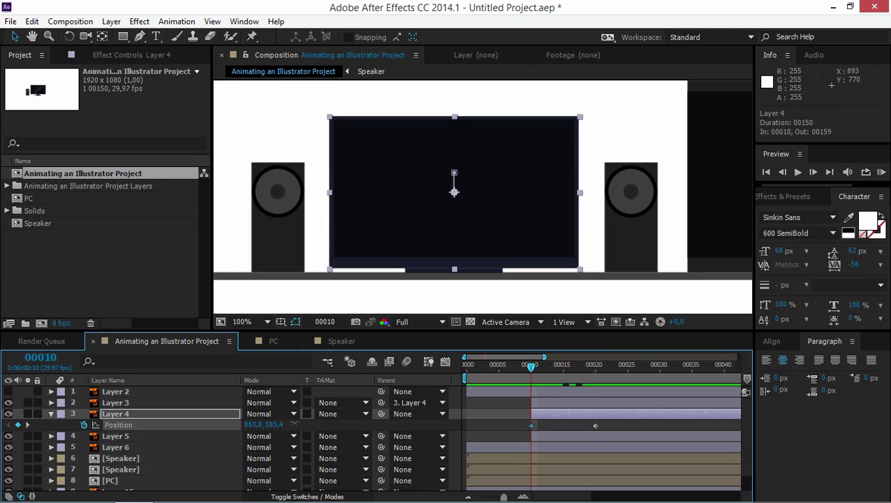
# Apply Easy Ease to both of Layer 4's Position keyframes and preview the animation from the start
pyautogui.click(596, 425)
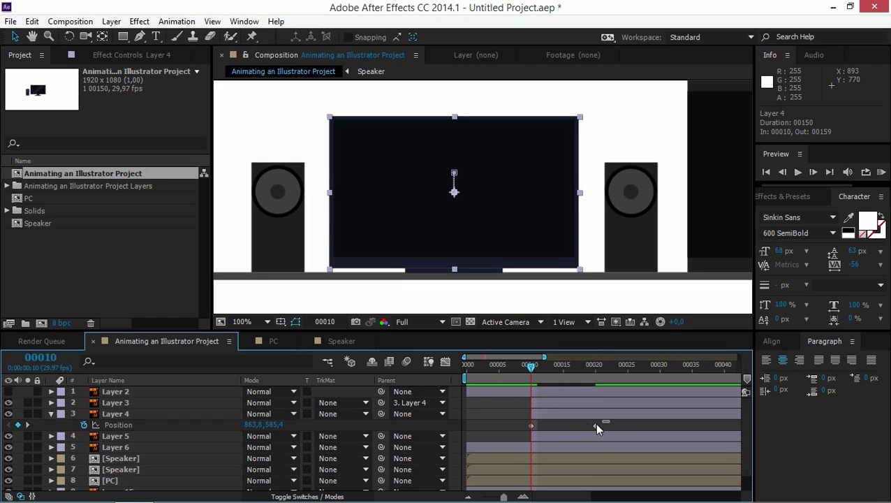
pyautogui.press('F9')
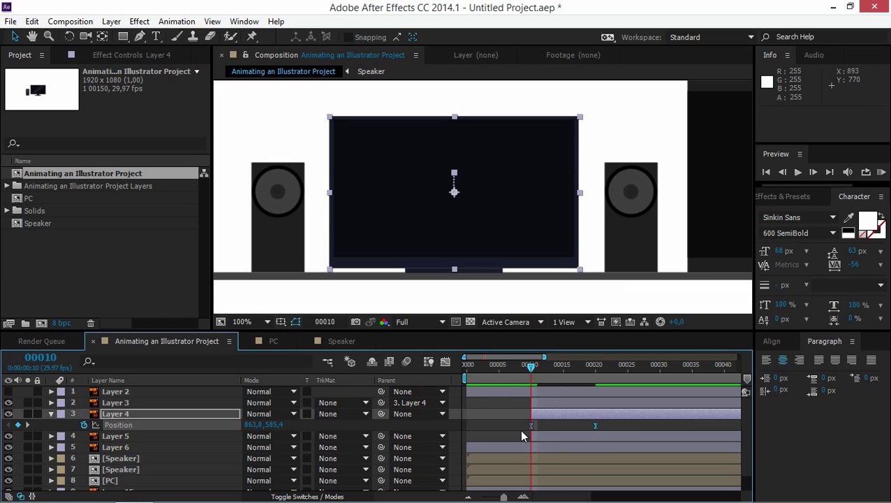
pyautogui.moveTo(529, 371); pyautogui.dragTo(458, 371)
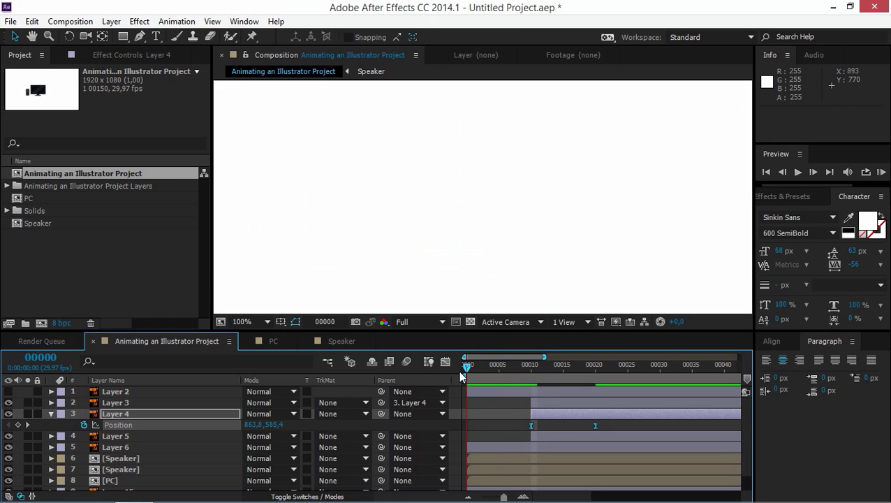
pyautogui.click(882, 172)
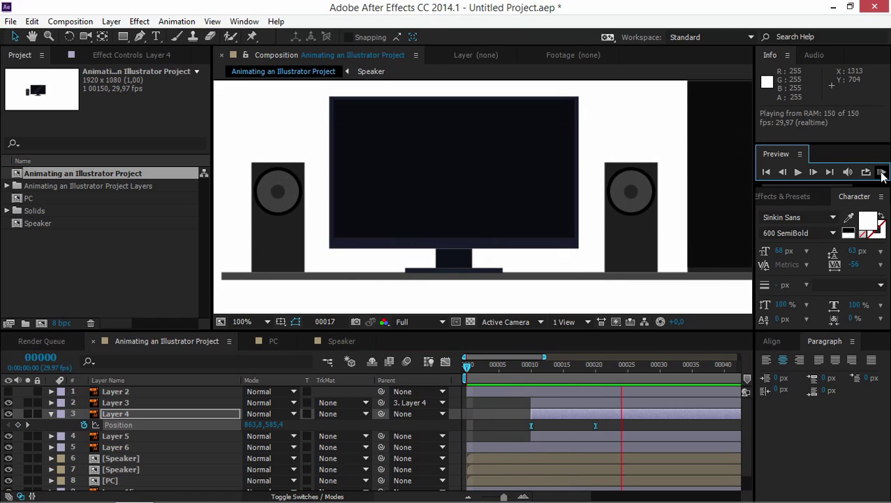
pyautogui.click(882, 172)
# At frame 10, add a Scale keyframe to Layer 4 with unlinked dimensions and a horizontal scale of 0%
pyautogui.moveTo(520, 375)
pyautogui.mouseDown()
pyautogui.moveTo(576, 367)
pyautogui.moveTo(598, 378)
pyautogui.moveTo(537, 376)
pyautogui.mouseUp()
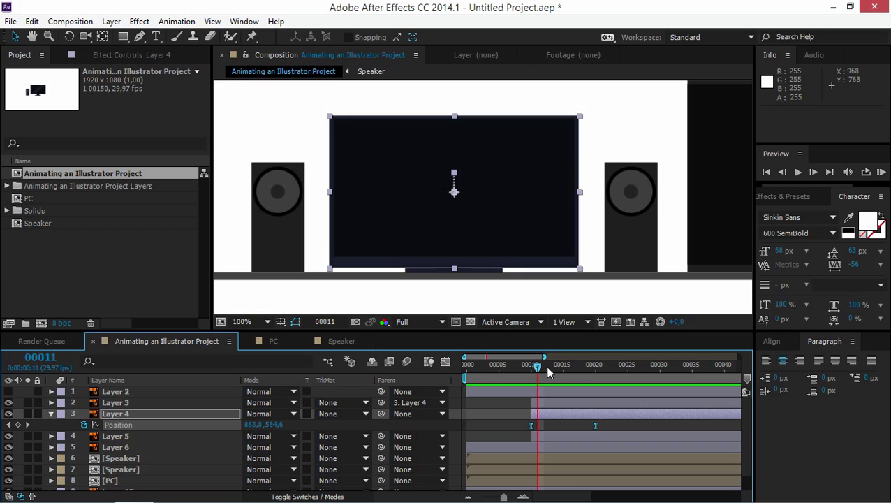
pyautogui.moveTo(535, 365); pyautogui.dragTo(530, 366)
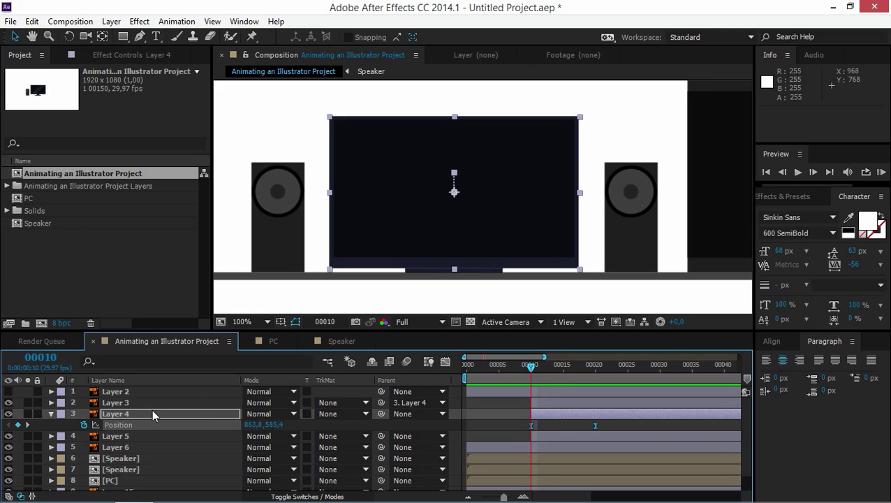
pyautogui.press('s')
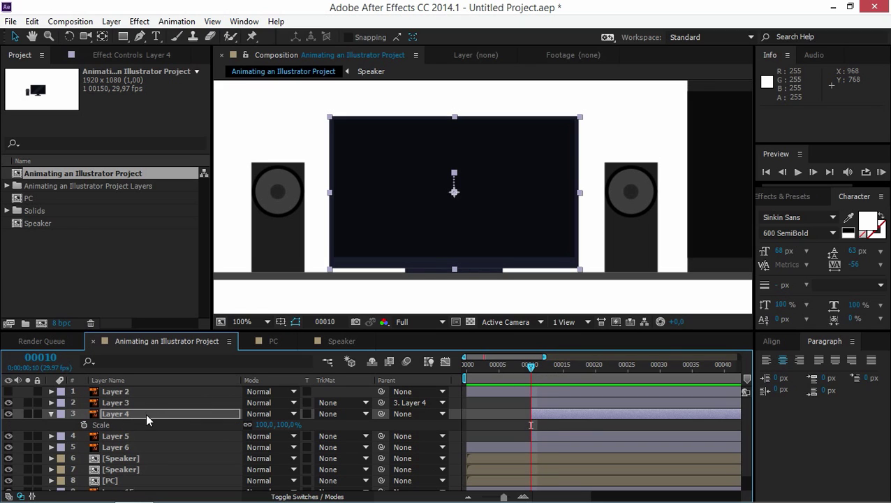
pyautogui.click(84, 424)
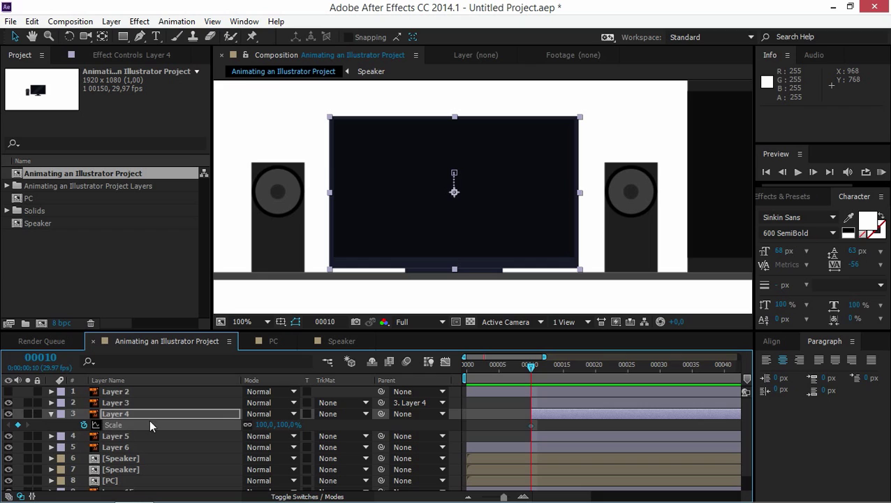
pyautogui.moveTo(255, 425); pyautogui.dragTo(254, 425)
pyautogui.click(262, 425)
pyautogui.write('0')
pyautogui.press('Return')
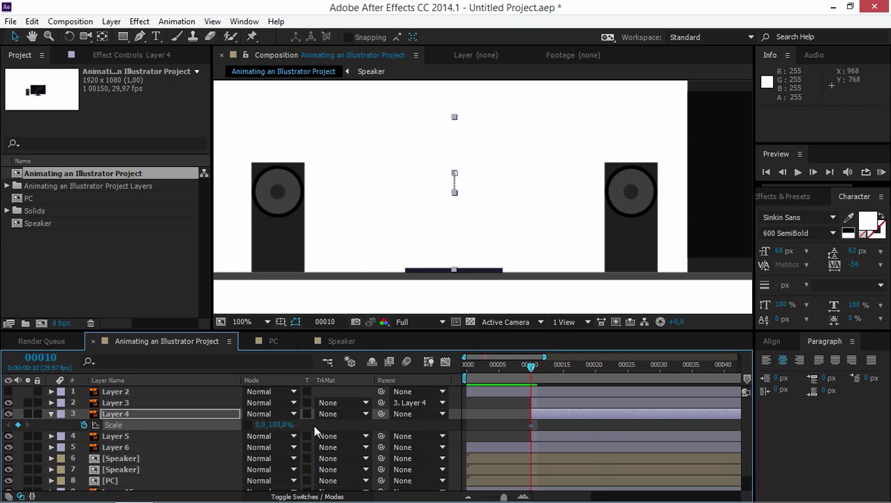
# At frame 20, set Layer 4's horizontal scale to 100%
pyautogui.hotkey('shift', 'pagedown')
pyautogui.click(263, 425)
pyautogui.write('100')
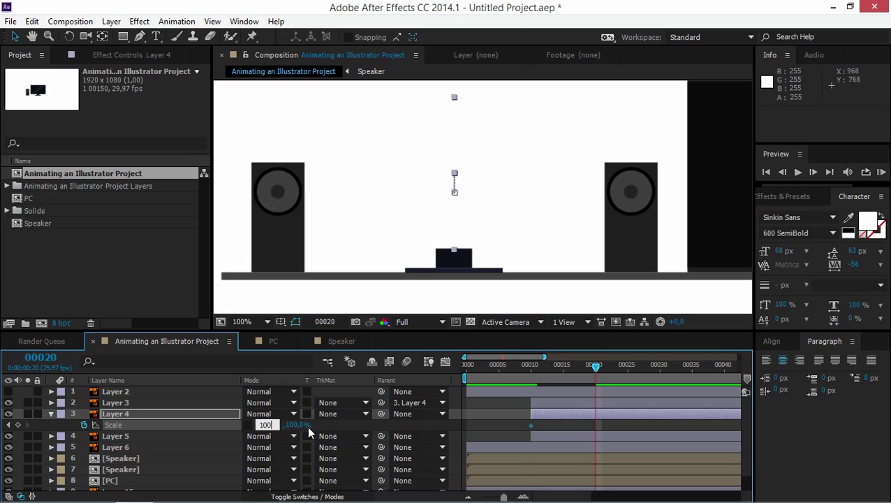
pyautogui.click(334, 426)
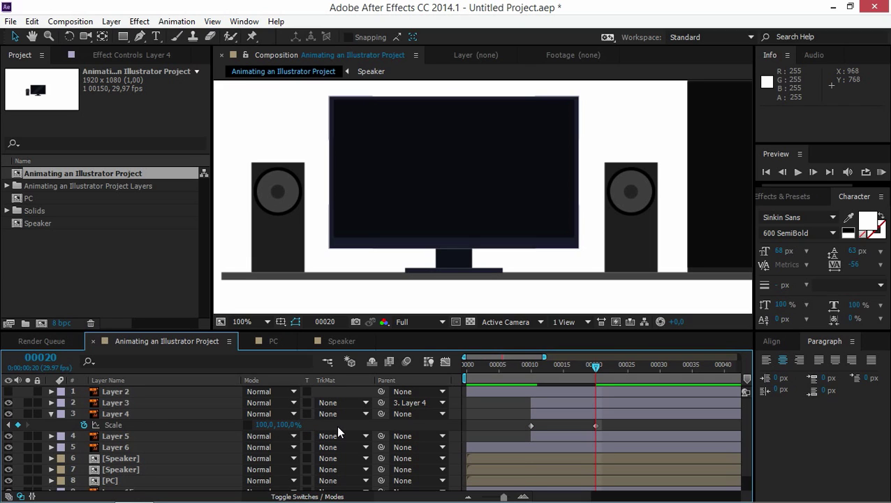
# At frame 18, set Layer 4's horizontal scale to 105% for an overshoot, and select all its Scale keyframes
pyautogui.press('pageup')
pyautogui.press('pageup')
pyautogui.click(264, 425)
pyautogui.write('105')
pyautogui.press('Return')
pyautogui.moveTo(623, 423); pyautogui.dragTo(524, 425)
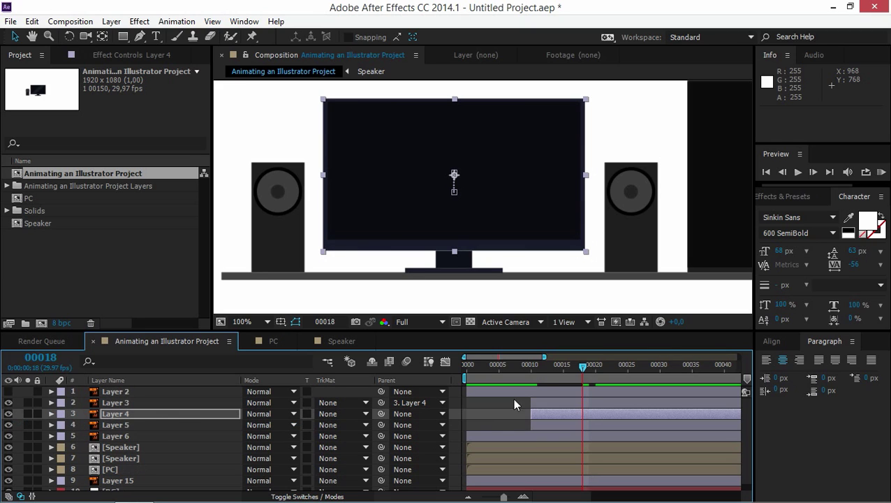
# Preview the composition from the first frame and scrub through the monitor's growth up to frame 17
pyautogui.moveTo(531, 375); pyautogui.dragTo(452, 374)
pyautogui.click(882, 172)
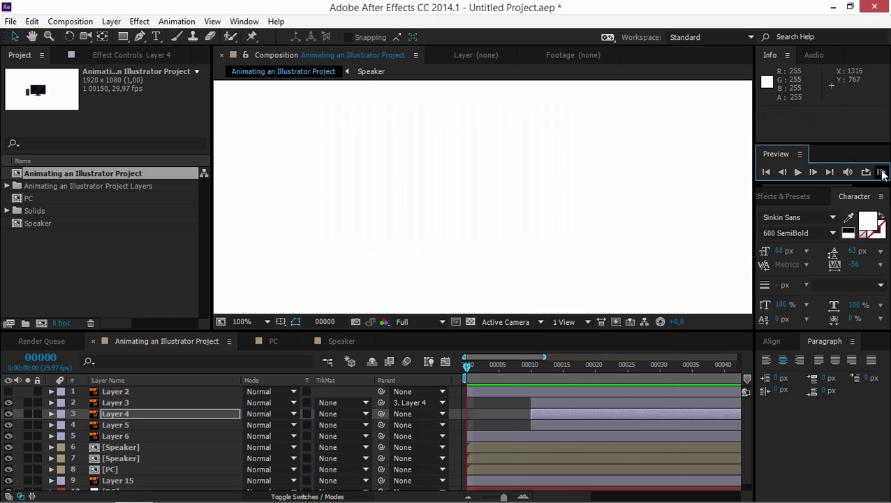
pyautogui.click(724, 289)
pyautogui.moveTo(493, 377); pyautogui.dragTo(576, 369)
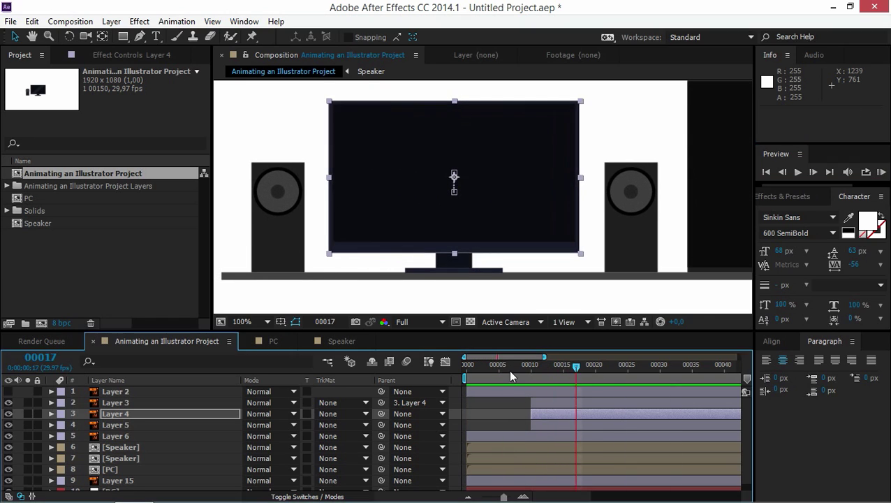
# Show Layer 2, the screen's diagonal reflection, and shift it to start at frame 25
pyautogui.click(8, 392)
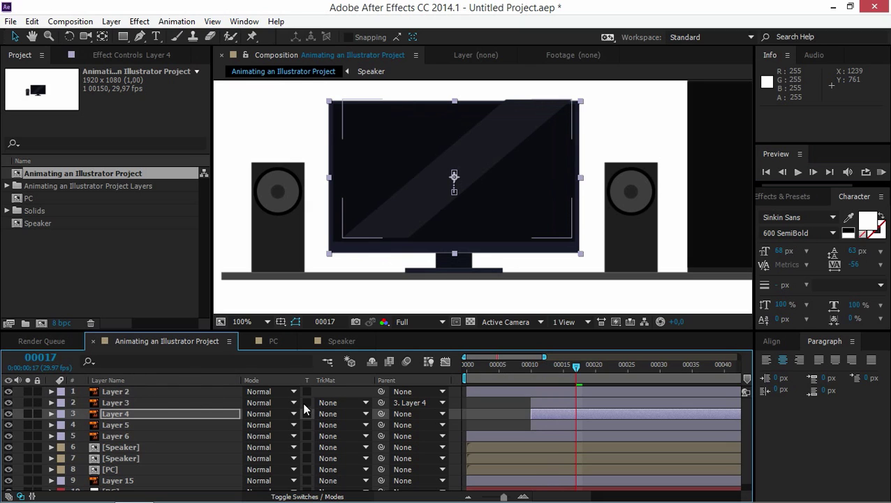
pyautogui.click(535, 392)
pyautogui.moveTo(577, 366); pyautogui.dragTo(626, 369)
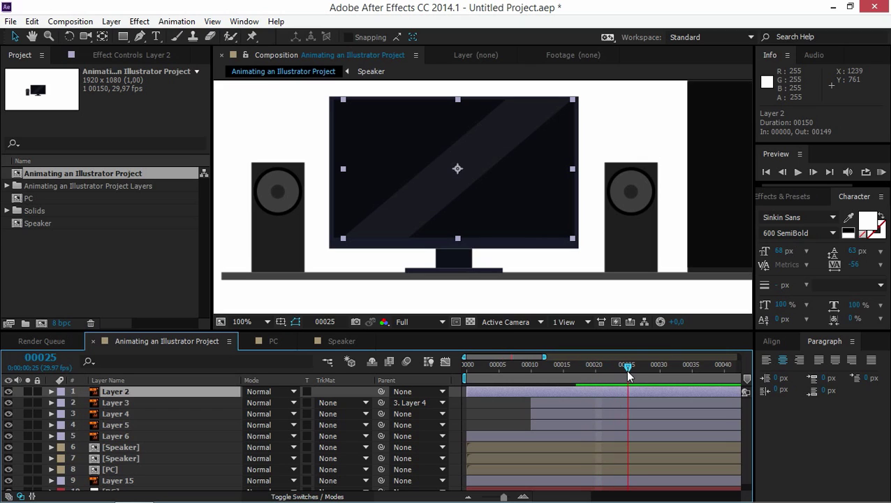
pyautogui.moveTo(471, 392); pyautogui.dragTo(635, 390)
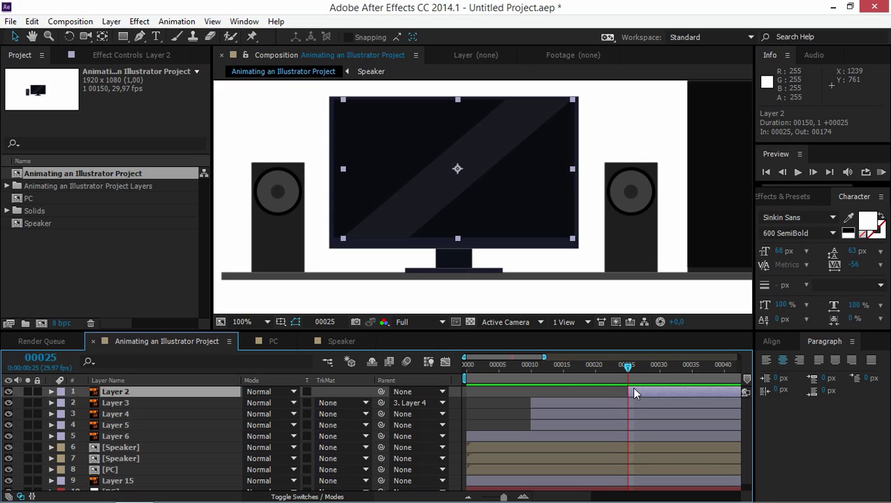
# Move Layer 2 off the monitor's left side to an X position of 488 and add a Position keyframe at frame 25
pyautogui.press('p')
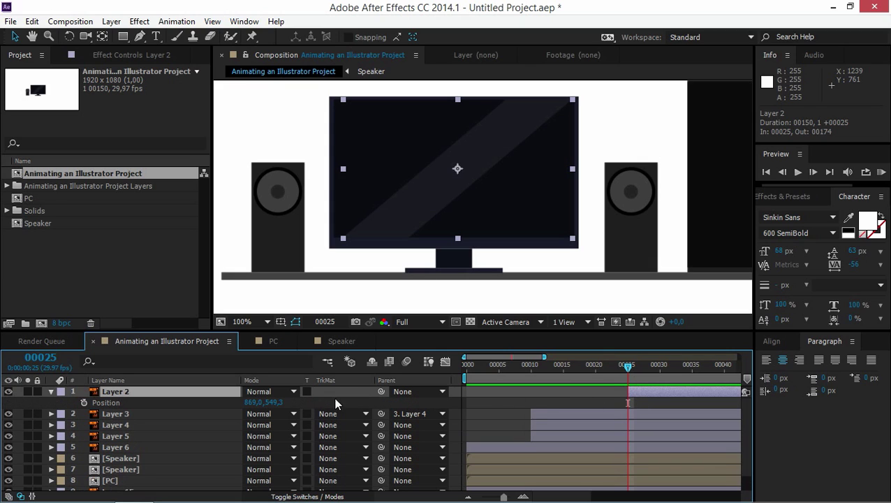
pyautogui.moveTo(278, 403); pyautogui.dragTo(3, 405)
pyautogui.hotkey('ctrl', 'z')
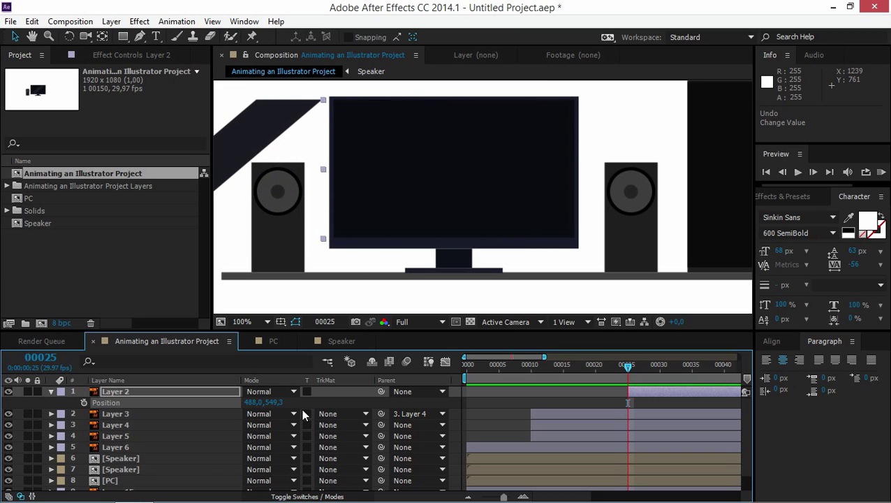
pyautogui.click(84, 404)
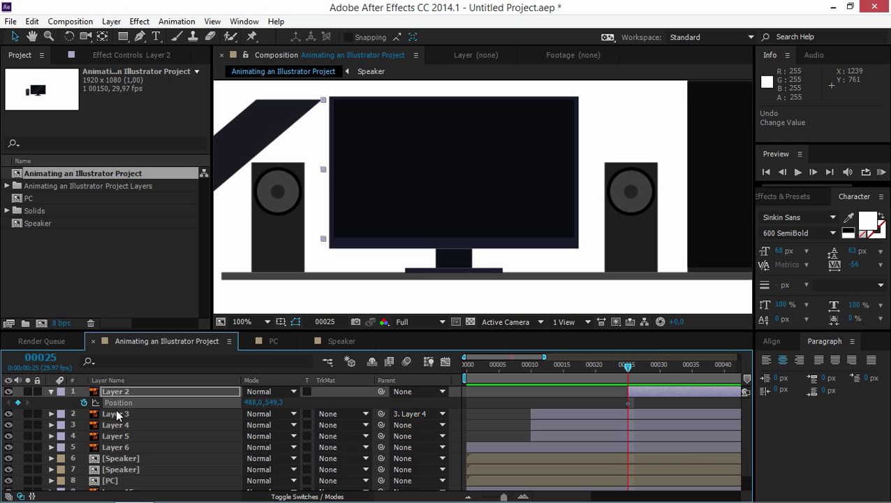
# At frame 40, move Layer 2 back onto the screen at X position 866, and apply Easy Ease to both Position keyframes
pyautogui.press('space')
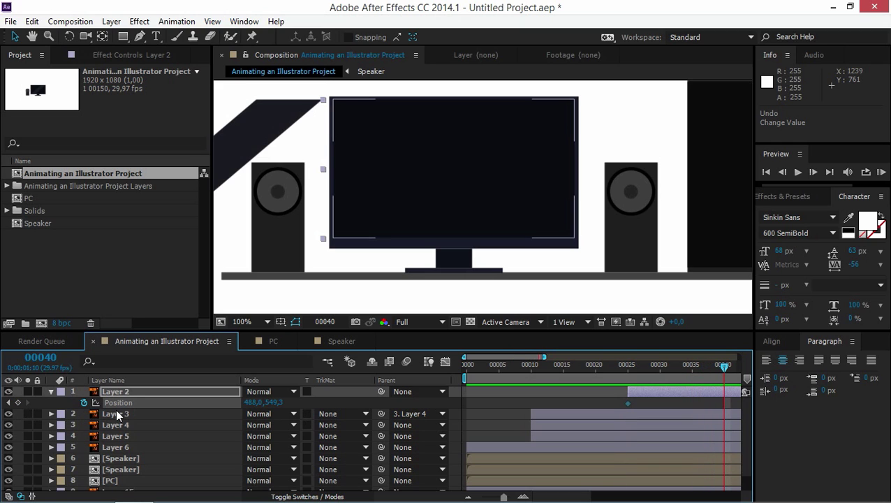
pyautogui.moveTo(249, 404); pyautogui.dragTo(531, 403)
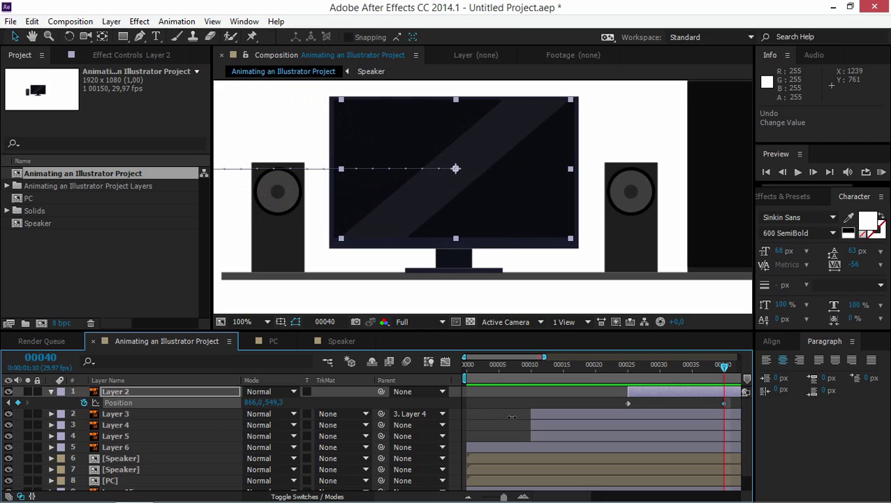
pyautogui.moveTo(605, 408); pyautogui.dragTo(733, 408)
pyautogui.press('F9')
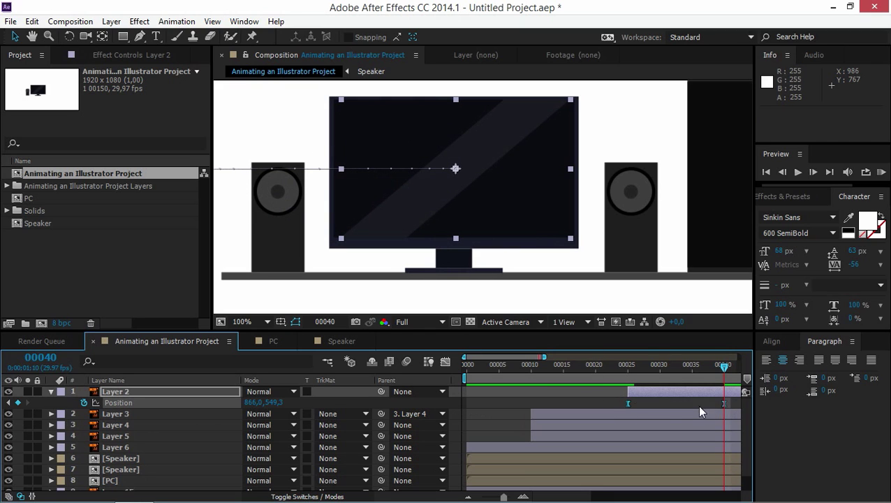
# Reshape Layer 2's Position speed graph to start fast and slow down gradually towards frame 40, and scrub to frame 30
pyautogui.click(447, 363)
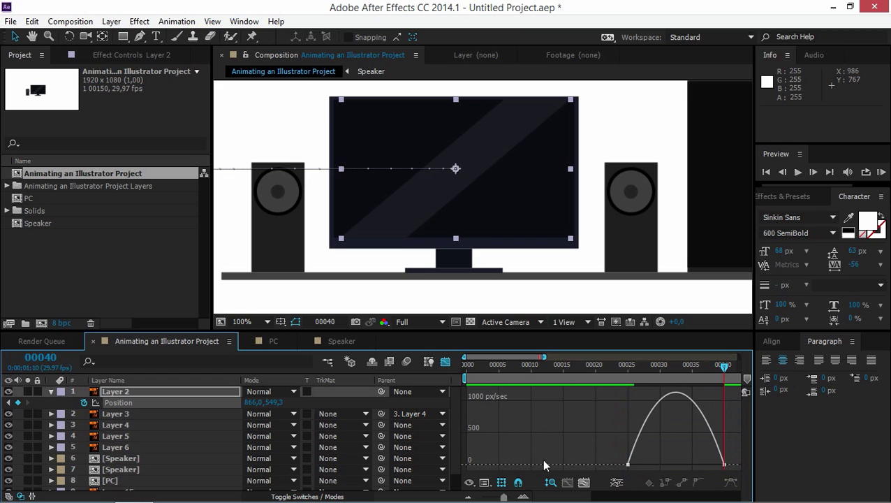
pyautogui.click(725, 462)
pyautogui.moveTo(709, 465); pyautogui.dragTo(629, 464)
pyautogui.click(628, 376)
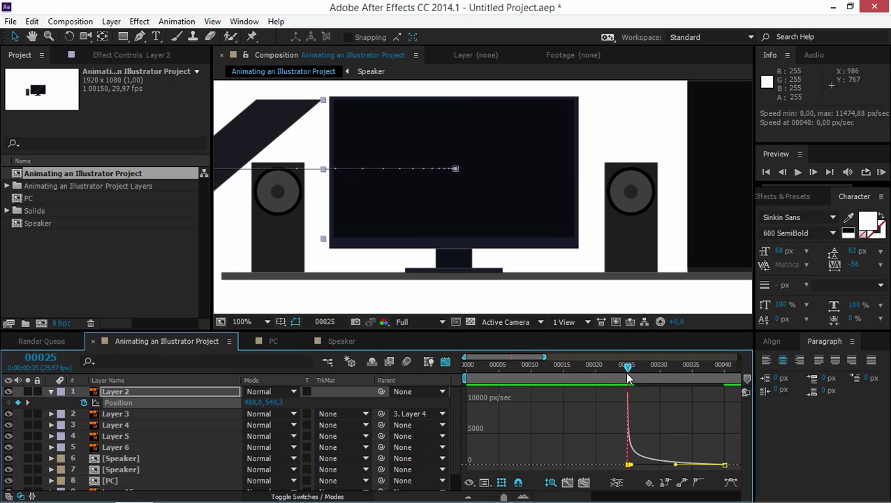
pyautogui.moveTo(627, 376); pyautogui.dragTo(657, 394)
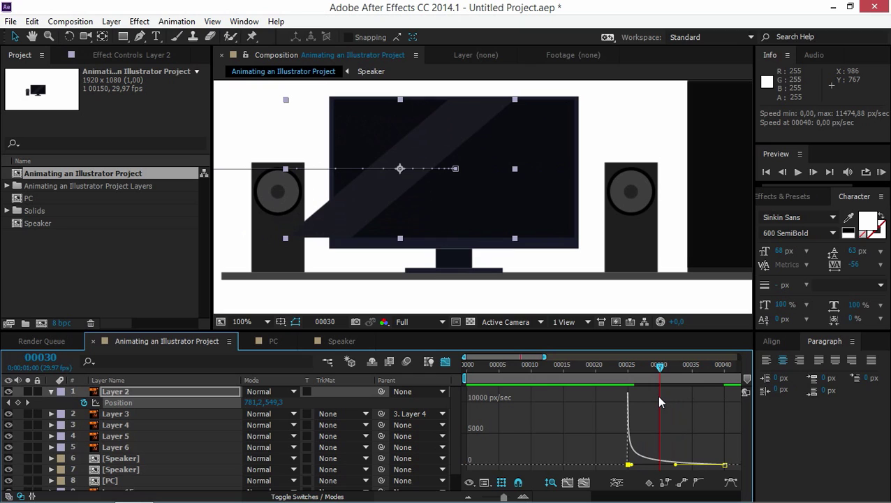
# Return to the layer-bar view, duplicate Layer 3, the monitor's screen, and place the copy directly above Layer 2
pyautogui.click(445, 364)
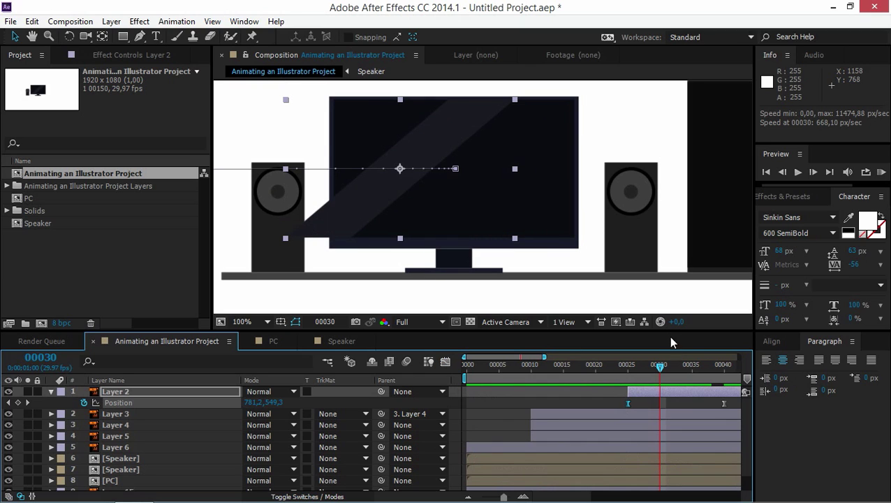
pyautogui.moveTo(663, 366); pyautogui.dragTo(647, 370)
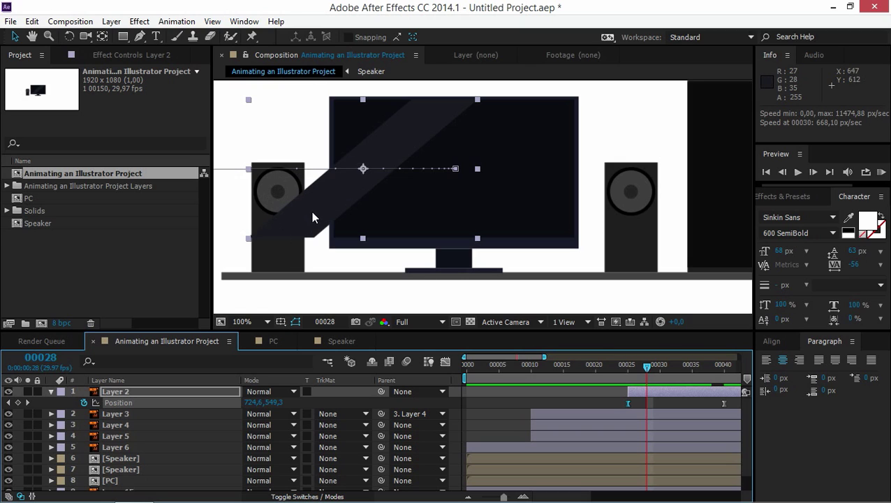
pyautogui.click(144, 414)
pyautogui.hotkey('ctrl', 'd')
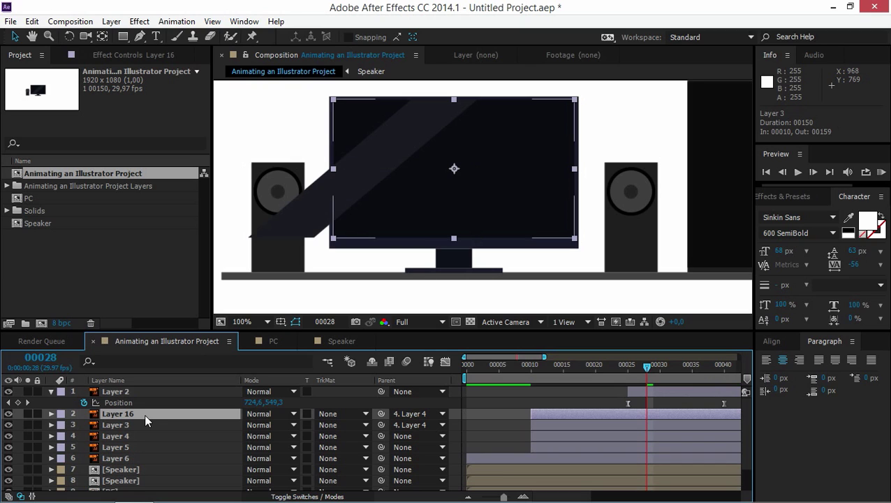
pyautogui.moveTo(134, 414); pyautogui.dragTo(132, 387)
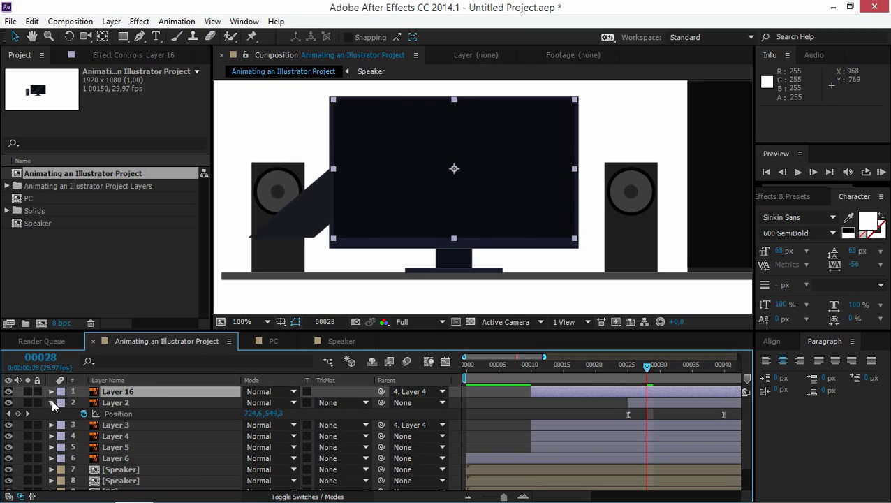
# Set Layer 2's track matte to Alpha Matte "Layer 16" and scrub to frame 35 to check the reflection
pyautogui.click(51, 402)
pyautogui.click(137, 400)
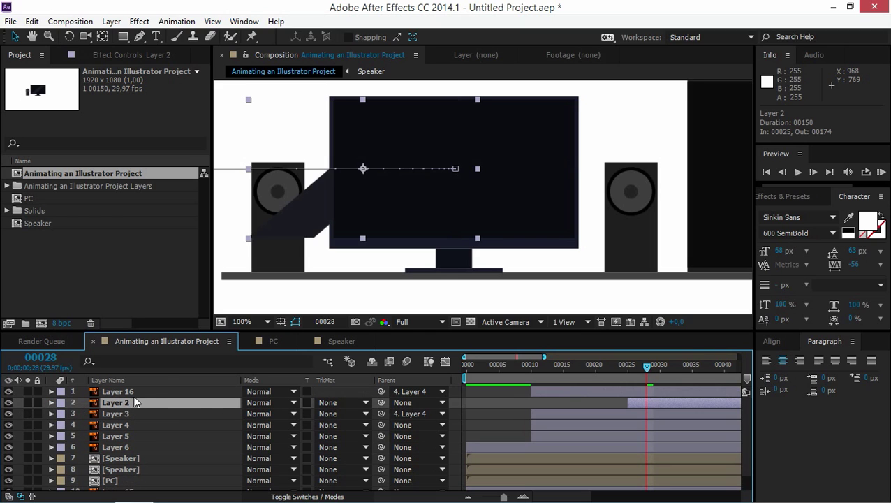
pyautogui.click(344, 402)
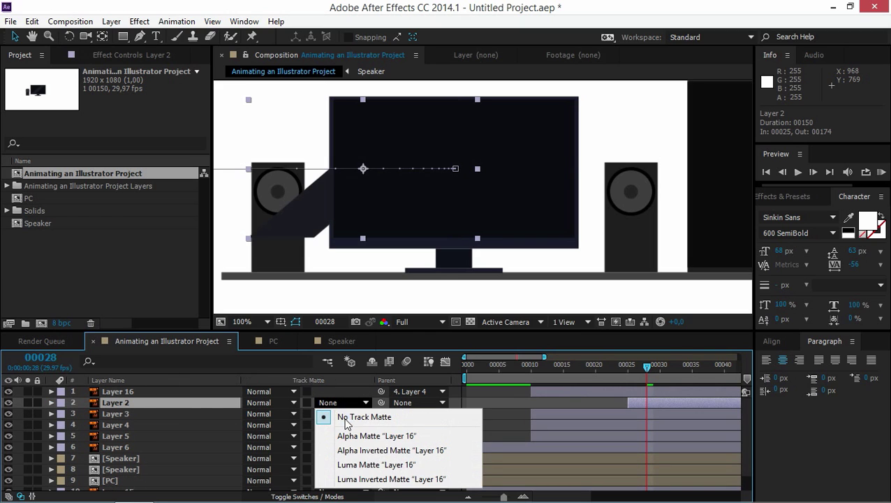
pyautogui.click(349, 432)
pyautogui.moveTo(647, 365); pyautogui.dragTo(696, 381)
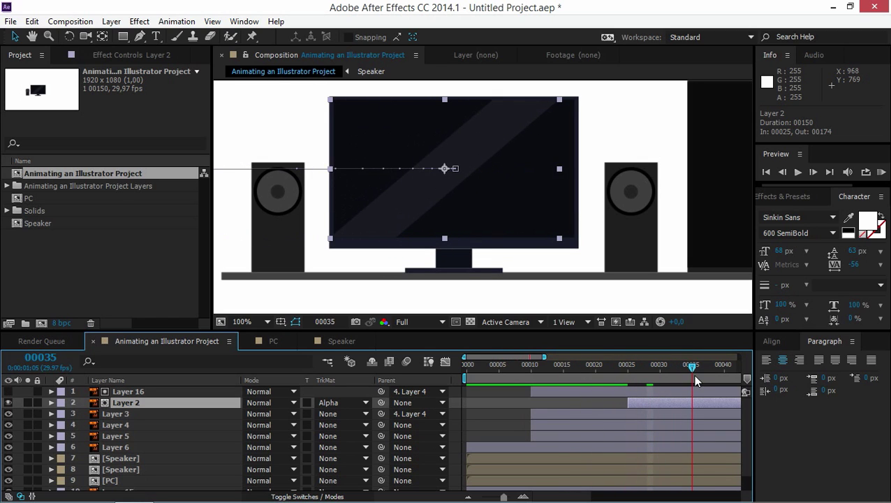
# Pre-compose the six monitor layers, Layer 16 through Layer 6, as "Monitor" and return to the main composition
pyautogui.click(114, 448)
pyautogui.keyDown('shift'); pyautogui.click(145, 391); pyautogui.keyUp('shift')
pyautogui.rightClick(144, 390)
pyautogui.click(146, 429)
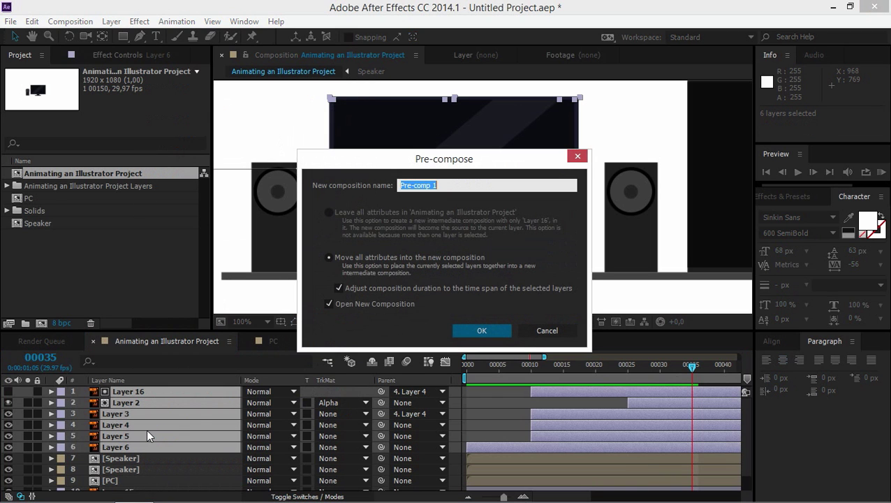
pyautogui.write('Monitor')
pyautogui.press('Return')
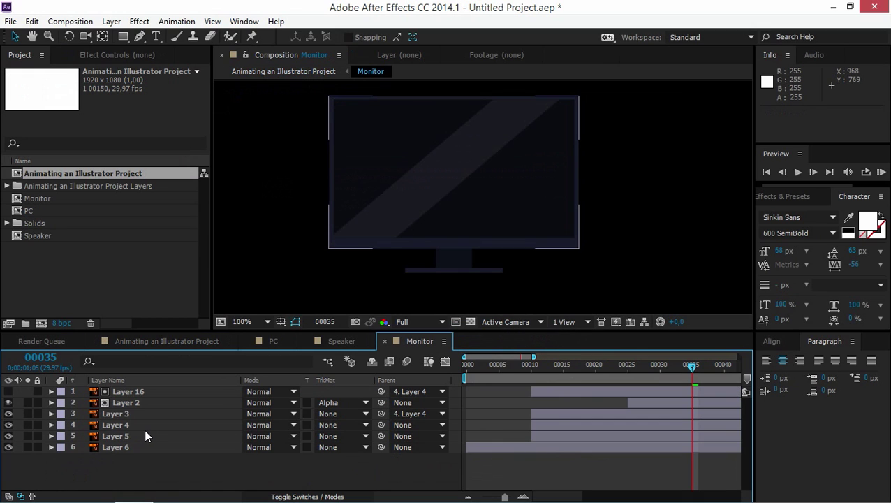
pyautogui.click(141, 341)
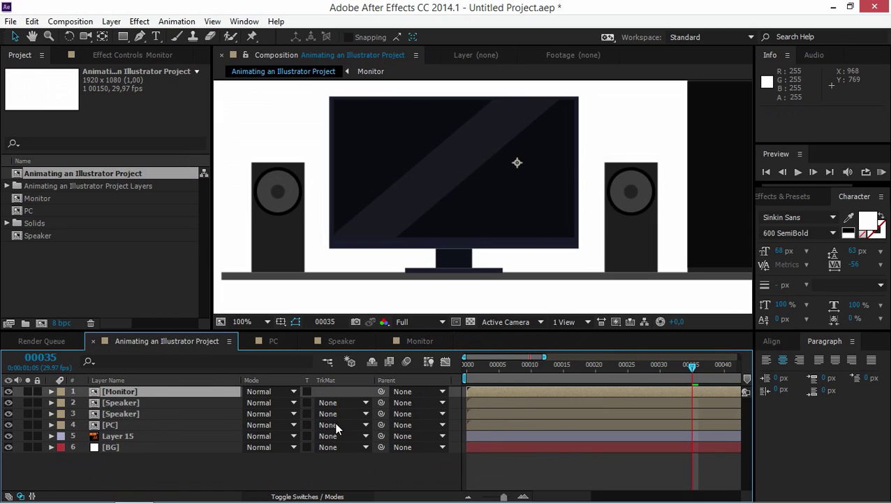
# Shift the PC layer in the timeline so it starts at frame 10
pyautogui.click(466, 371)
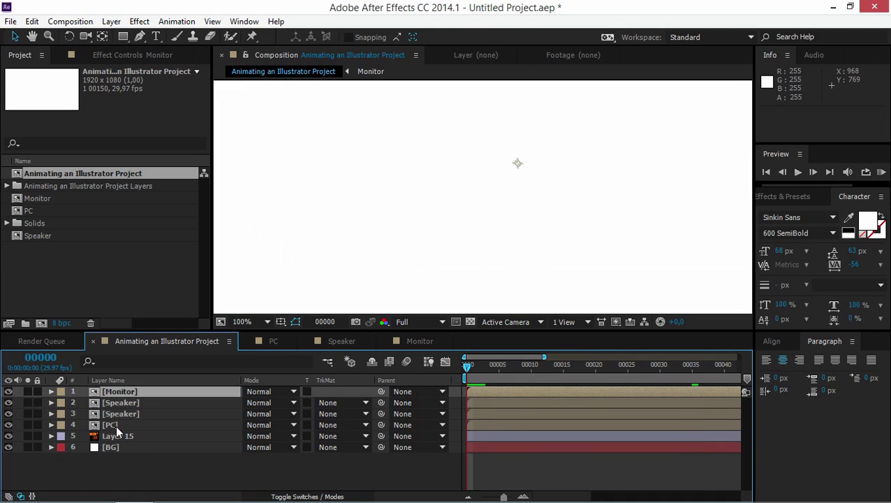
pyautogui.keyDown('shift'); pyautogui.click(115, 425); pyautogui.keyUp('shift')
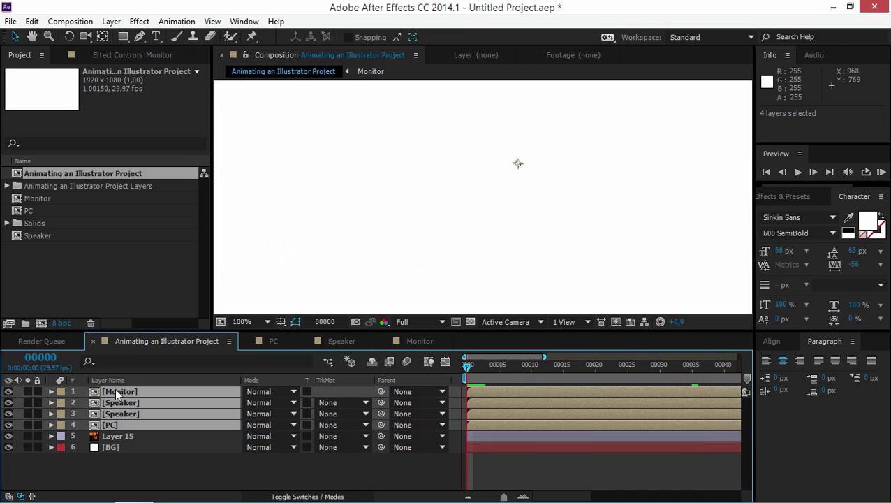
pyautogui.click(199, 469)
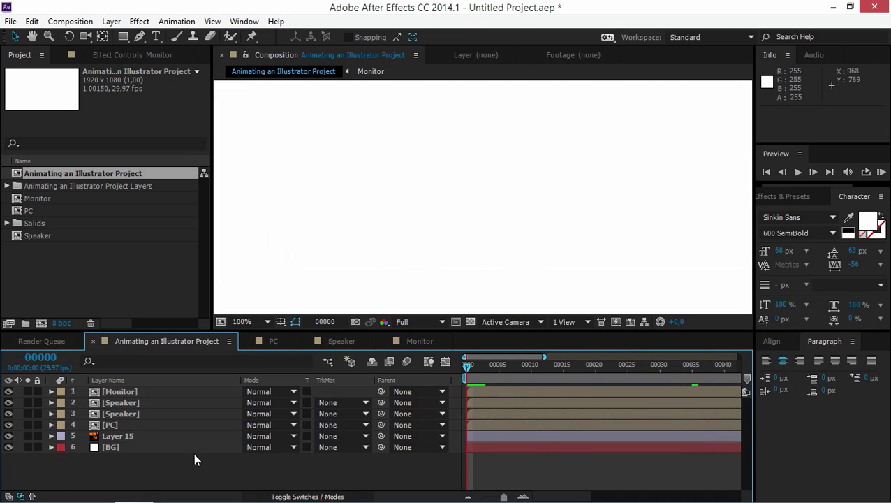
pyautogui.press('space')
pyautogui.click(505, 427)
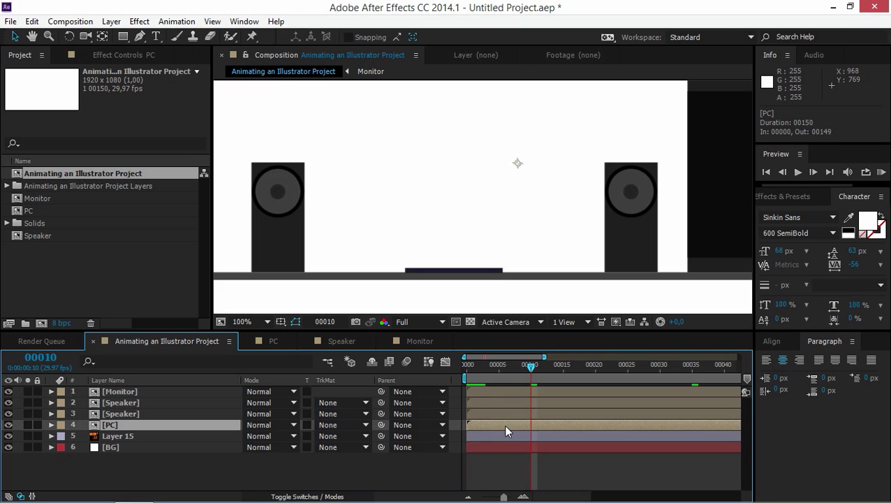
pyautogui.moveTo(492, 424); pyautogui.dragTo(556, 424)
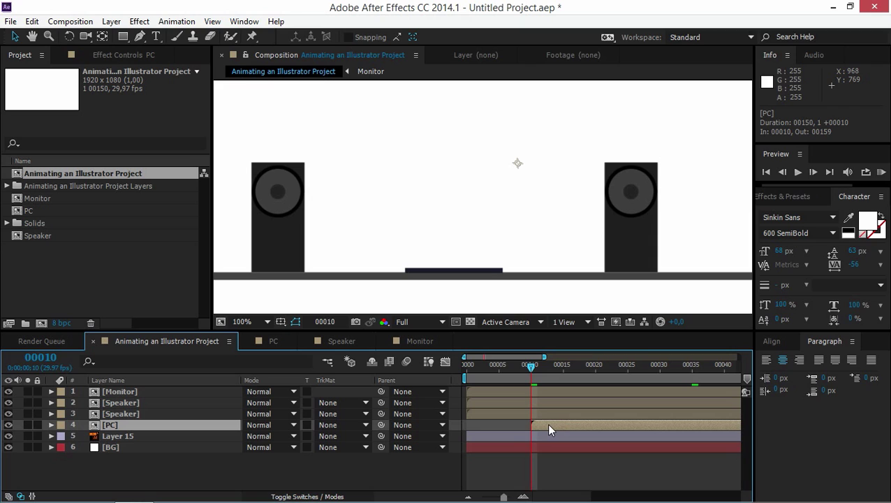
# Stagger the two Speaker layers, starting the right speaker at frame 20 and the left speaker at frame 22
pyautogui.press('space')
pyautogui.moveTo(494, 415); pyautogui.dragTo(650, 417)
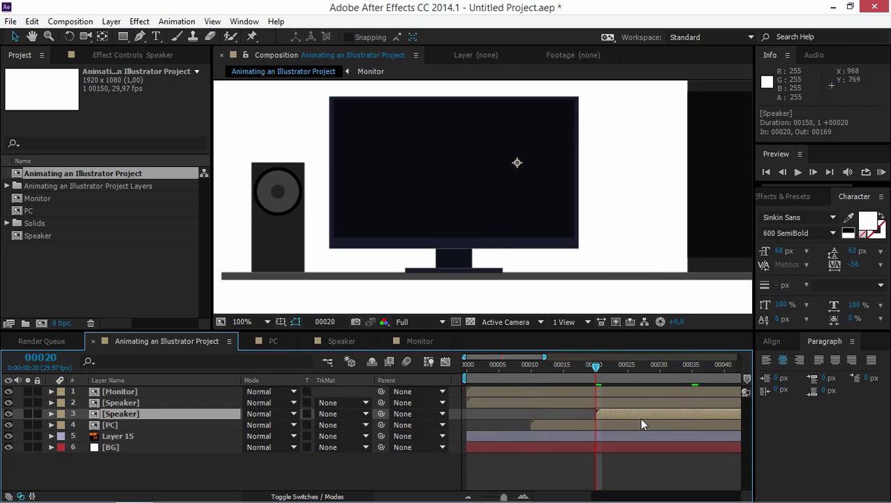
pyautogui.moveTo(559, 403); pyautogui.dragTo(643, 401)
pyautogui.hotkey('alt', 'pagedown')
pyautogui.hotkey('alt', 'pagedown')
# Check the speakers' entrance up to frame 30 and shift the Monitor layer to start at that frame
pyautogui.moveTo(598, 369); pyautogui.dragTo(615, 381)
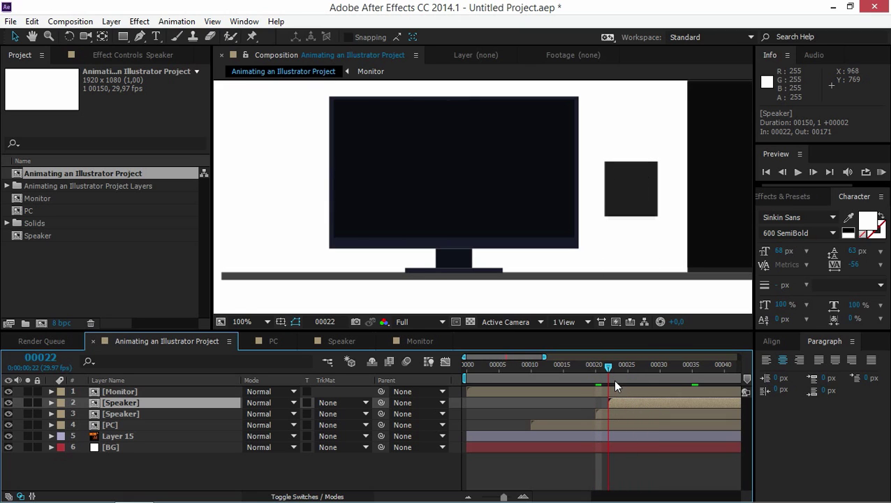
pyautogui.moveTo(613, 380); pyautogui.dragTo(662, 376)
pyautogui.moveTo(548, 391); pyautogui.dragTo(687, 394)
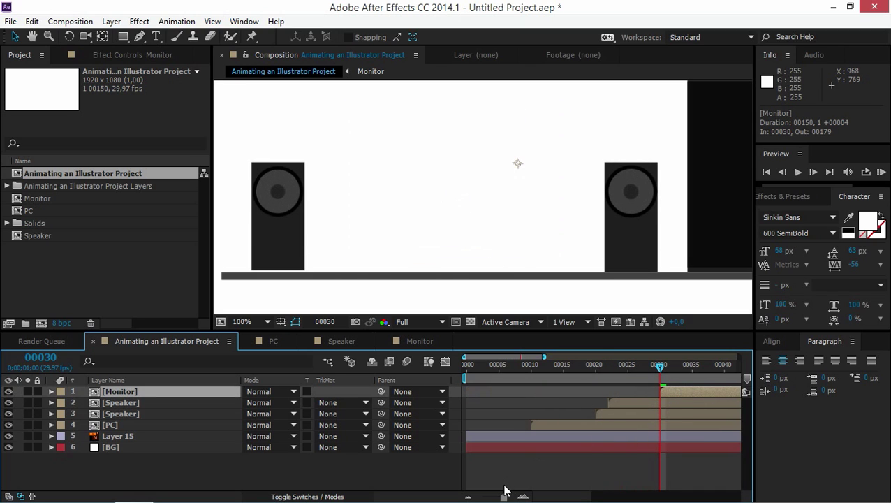
# Fit the whole composition in view and play a RAM preview of the staggered animation from frame 0
pyautogui.moveTo(504, 496); pyautogui.dragTo(487, 494)
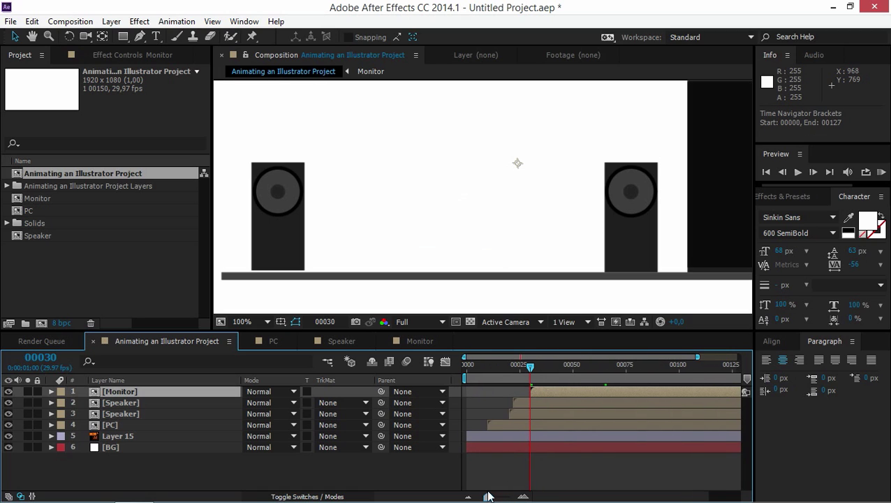
pyautogui.click(241, 321)
pyautogui.click(256, 86)
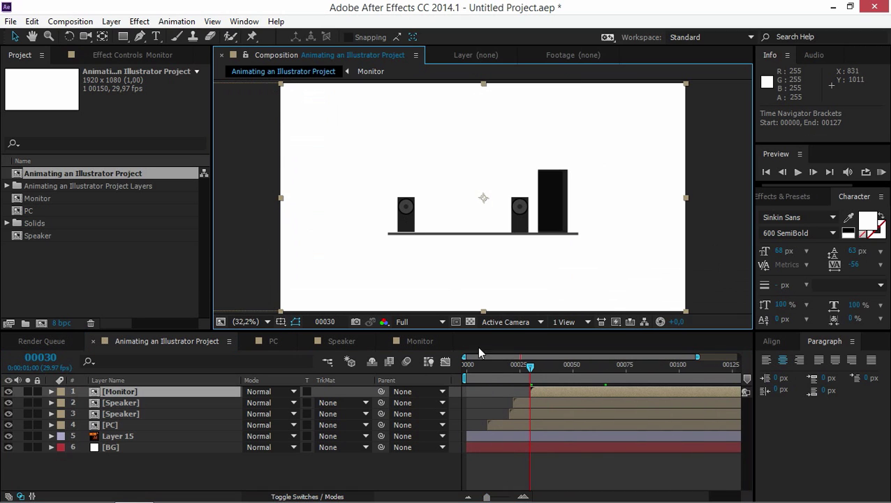
pyautogui.moveTo(530, 366); pyautogui.dragTo(461, 369)
pyautogui.click(881, 172)
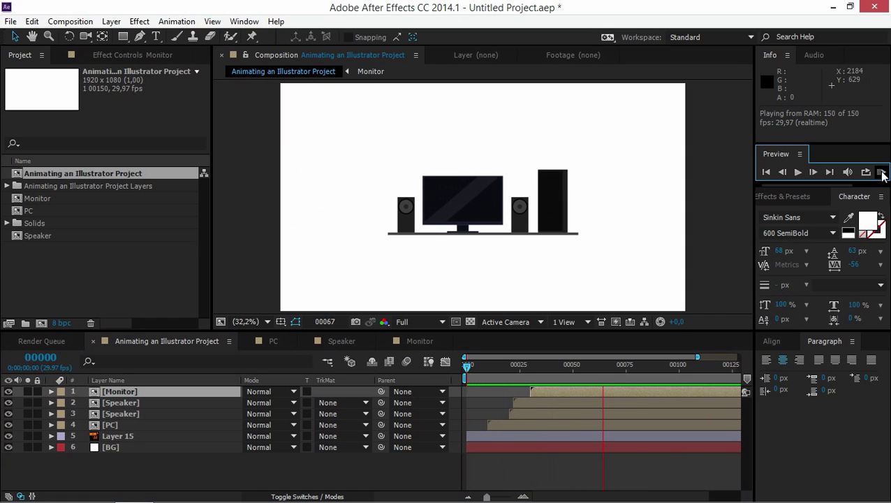
pyautogui.click(882, 175)
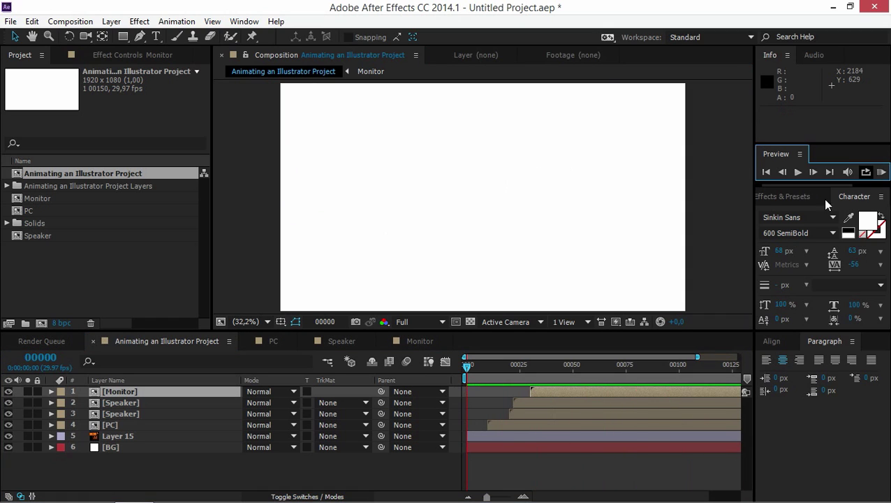